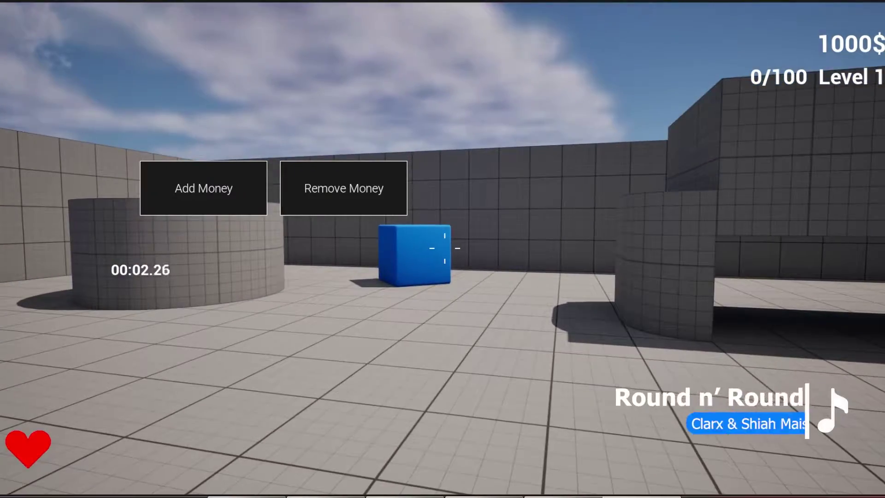
Stop the play test and open BP_FirstPersonCharacter from FirstPerson/Blueprints in the Content Drawer
{"action": "key", "text": "w"}
{"action": "key", "text": "Escape"}
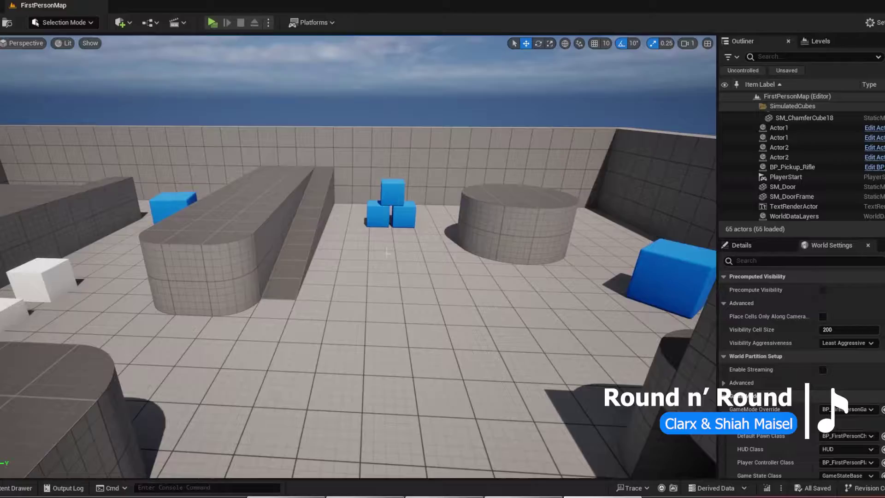
{"action": "key", "text": "ctrl+space"}
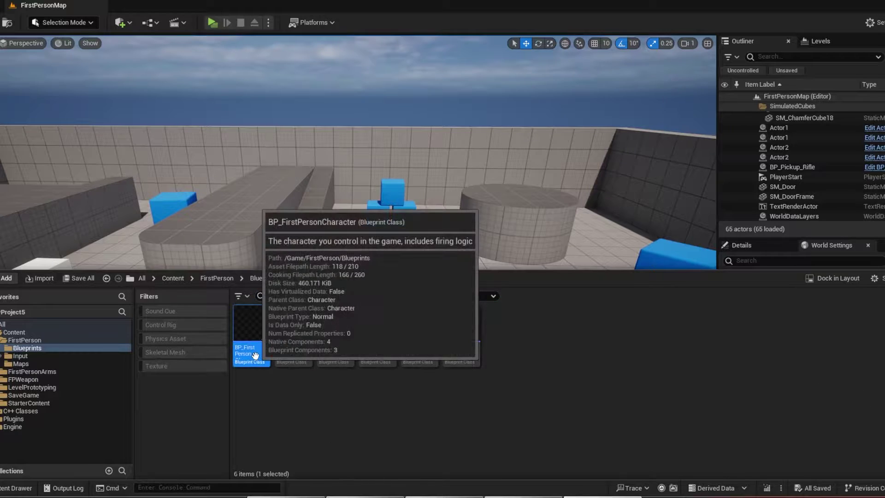
{"action": "double_click", "coordinate": [258, 364]}
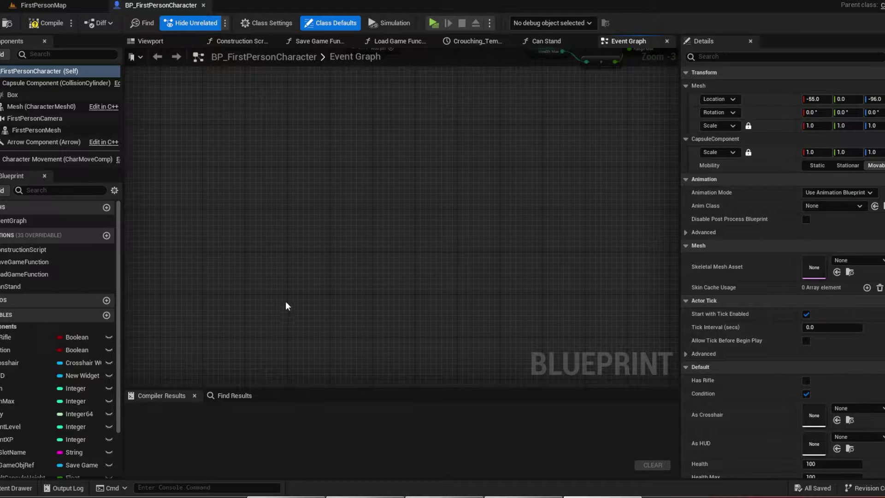
Add a custom event named StartTimer to the character's Event Graph
{"action": "right_click", "coordinate": [311, 206]}
{"action": "type", "text": "custom"}
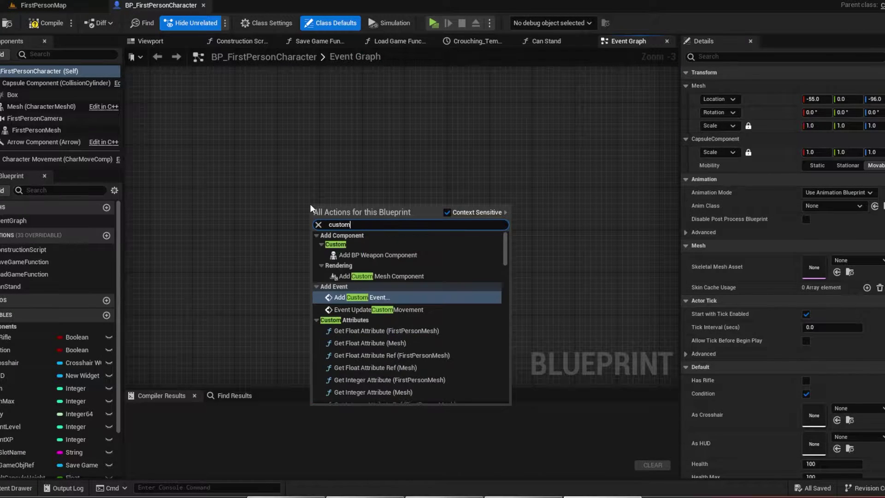
{"action": "key", "text": "Return"}
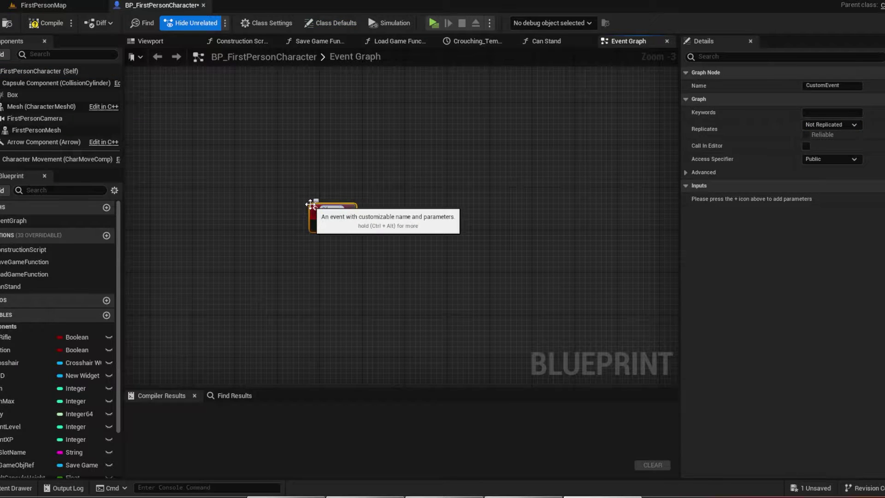
{"action": "type", "text": "StartTimer"}
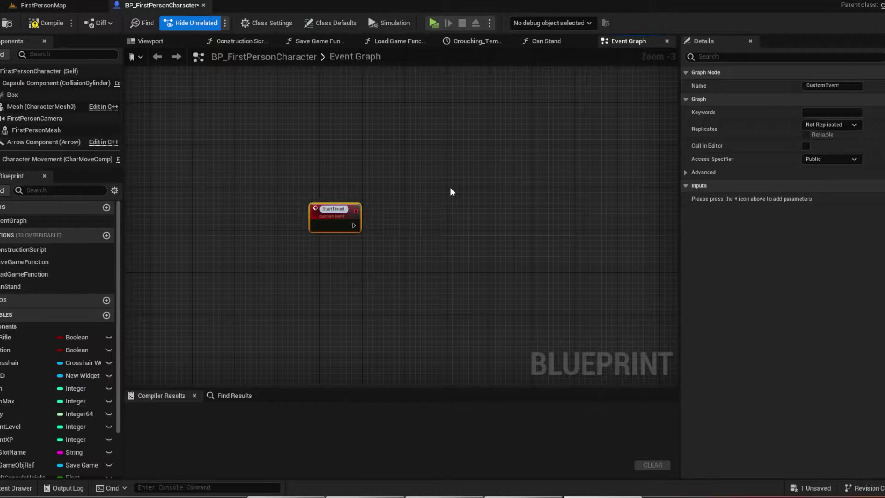
{"action": "key", "text": "Return"}
{"action": "scroll", "coordinate": [358, 241], "scroll_direction": "up", "scroll_amount": 2}
Connect a Set Timer by Event node after StartTimer with Time 0.01
{"action": "left_click_drag", "start_coordinate": [425, 213], "coordinate": [425, 213]}
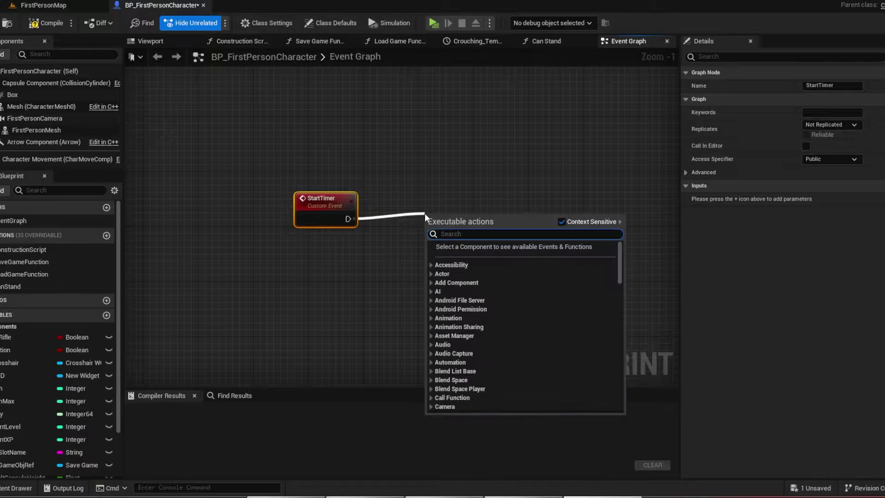
{"action": "type", "text": "set timer"}
{"action": "key", "text": "Up"}
{"action": "key", "text": "Return"}
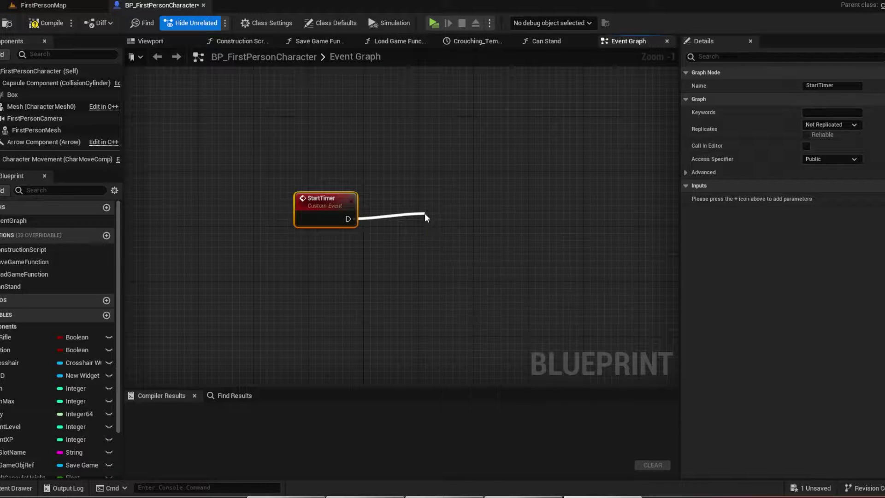
{"action": "left_click_drag", "start_coordinate": [466, 221], "coordinate": [527, 225]}
{"action": "mouse_move", "coordinate": [527, 225]}
{"action": "right_mouse_down"}
{"action": "mouse_move", "coordinate": [481, 210]}
{"action": "mouse_move", "coordinate": [444, 217]}
{"action": "right_mouse_up"}
{"action": "type", "text": "0.01"}
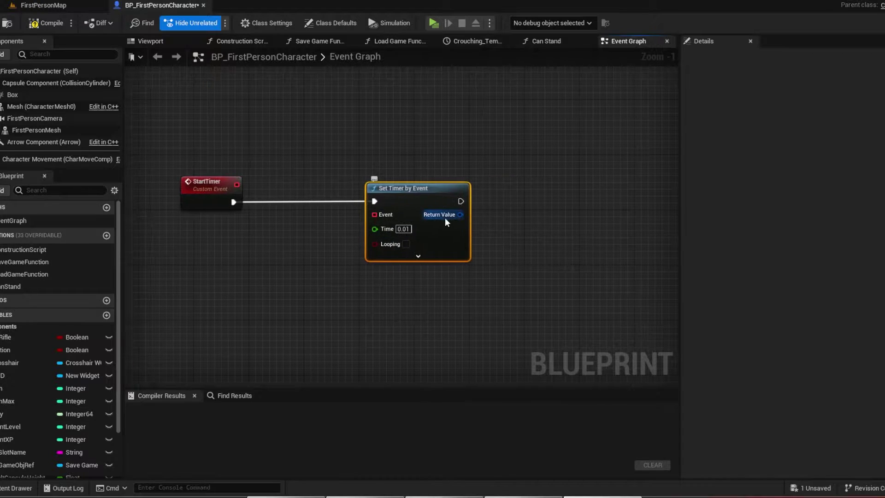
Promote the timer's Return Value to a new variable named TimerRef
{"action": "left_click_drag", "start_coordinate": [445, 218], "coordinate": [535, 223]}
{"action": "left_click", "coordinate": [568, 267]}
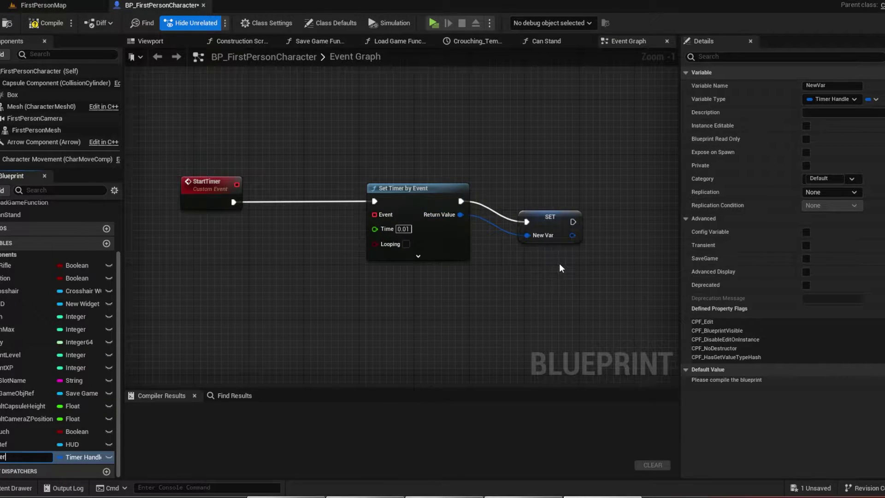
{"action": "key", "text": "Return"}
{"action": "left_click_drag", "start_coordinate": [556, 213], "coordinate": [572, 192]}
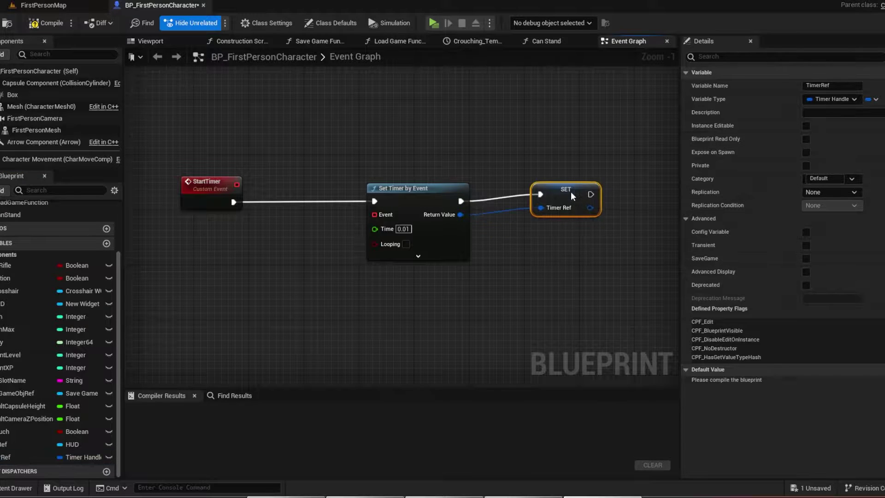
Bind a new custom event named UpdateTimer to the timer's Event pin
{"action": "left_click_drag", "start_coordinate": [375, 215], "coordinate": [353, 261]}
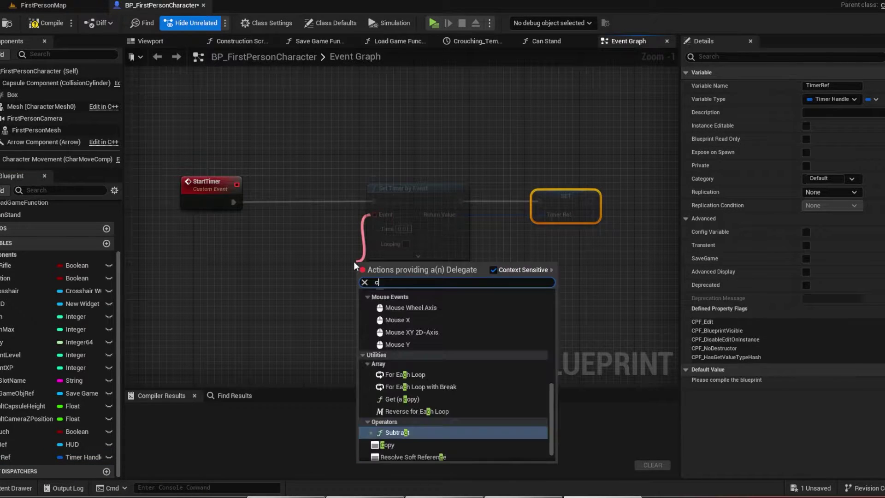
{"action": "type", "text": "custom"}
{"action": "key", "text": "Return"}
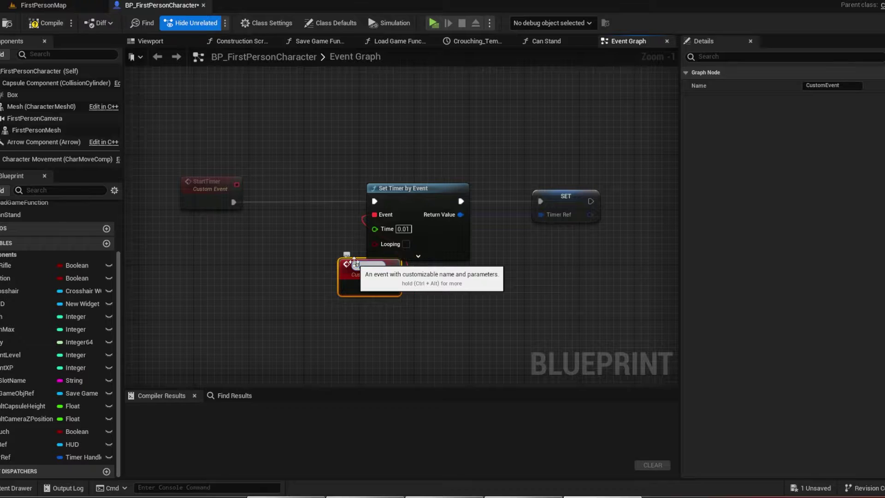
{"action": "type", "text": "UpdateTimer"}
{"action": "key", "text": "Return"}
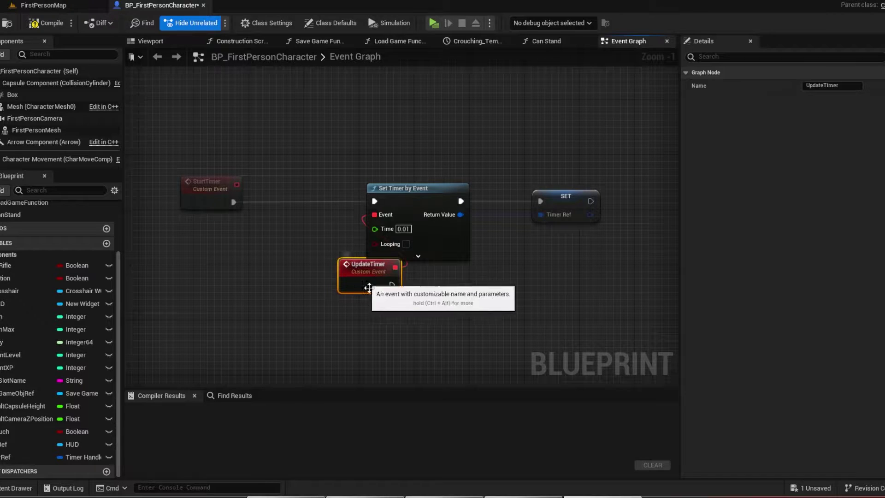
{"action": "mouse_move", "coordinate": [374, 281]}
{"action": "left_mouse_down"}
{"action": "mouse_move", "coordinate": [339, 309]}
{"action": "mouse_move", "coordinate": [266, 256]}
{"action": "left_mouse_up"}
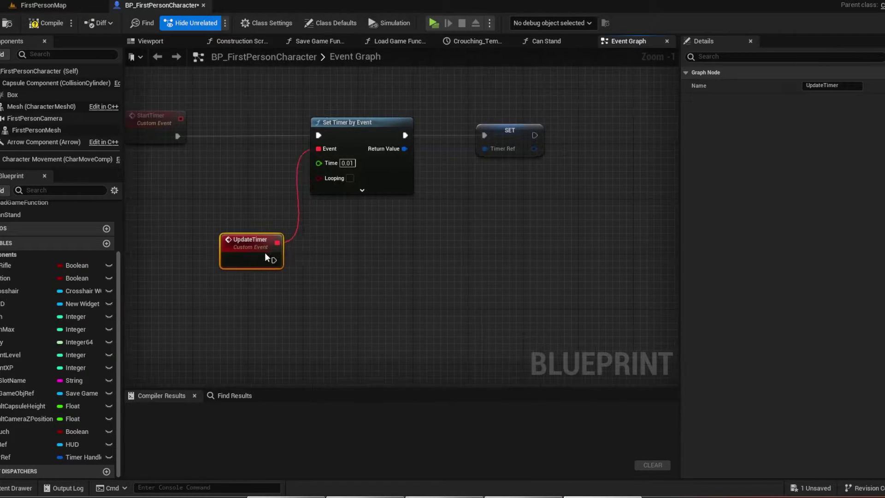
{"action": "scroll", "coordinate": [95, 266], "scroll_direction": "up", "scroll_amount": 1}
Create a Float variable named Time and place a SET Time node after UpdateTimer
{"action": "left_click", "coordinate": [106, 260]}
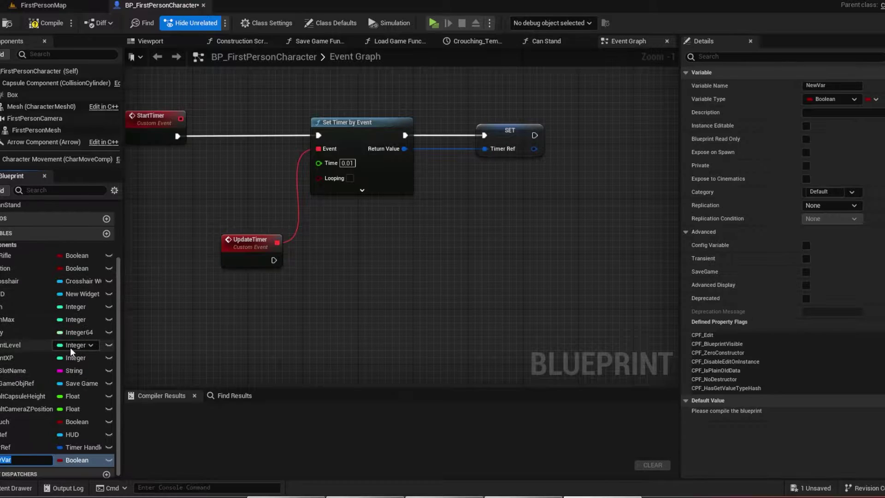
{"action": "type", "text": "Time"}
{"action": "key", "text": "Return"}
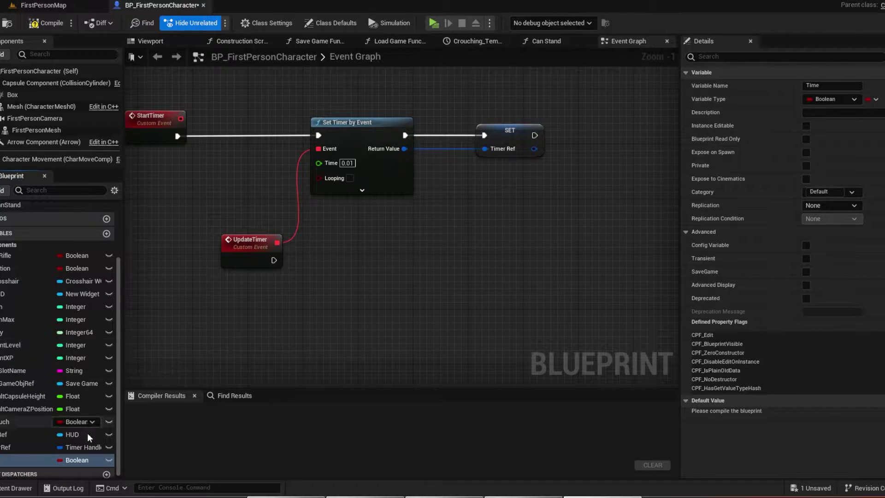
{"action": "left_click", "coordinate": [77, 460]}
{"action": "left_click", "coordinate": [89, 323]}
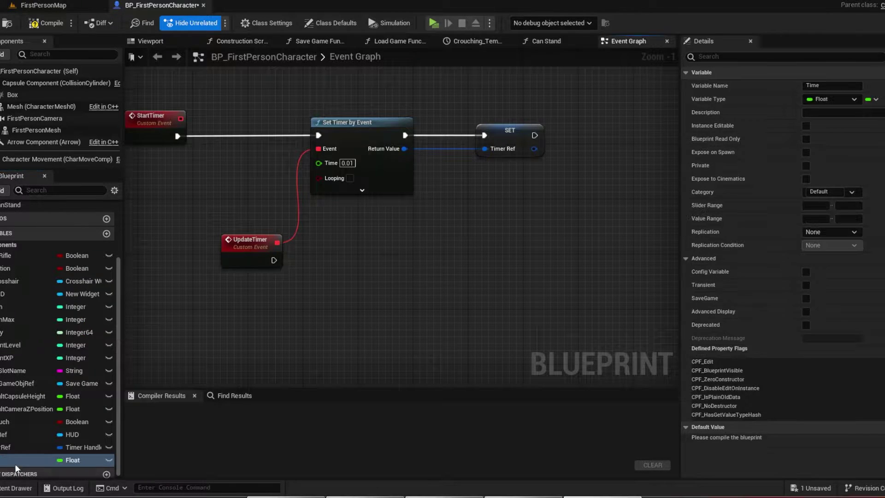
{"action": "left_click_drag", "start_coordinate": [37, 459], "coordinate": [270, 300]}
{"action": "left_click_drag", "start_coordinate": [273, 263], "coordinate": [273, 264]}
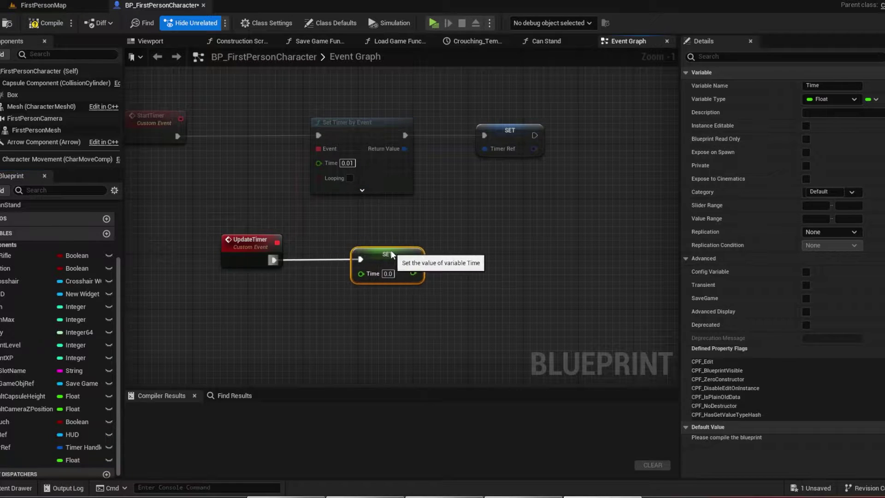
{"action": "right_click_drag", "start_coordinate": [323, 319], "coordinate": [345, 269]}
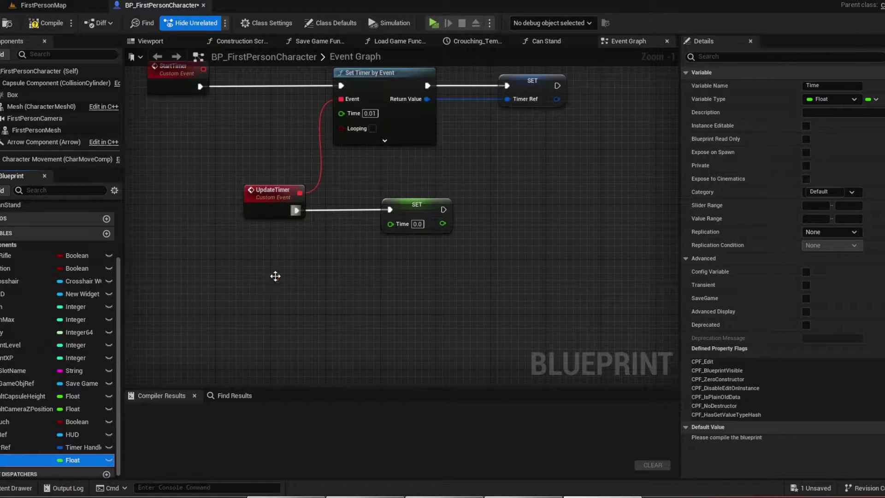
Feed SET Time with Time plus Get World Delta Seconds
{"action": "mouse_move", "coordinate": [27, 460]}
{"action": "left_mouse_down", "text": "ctrl"}
{"action": "mouse_move", "coordinate": [251, 274]}
{"action": "mouse_move", "coordinate": [303, 282]}
{"action": "left_mouse_up", "text": "ctrl"}
{"action": "type", "text": "+"}
{"action": "key", "text": "Return"}
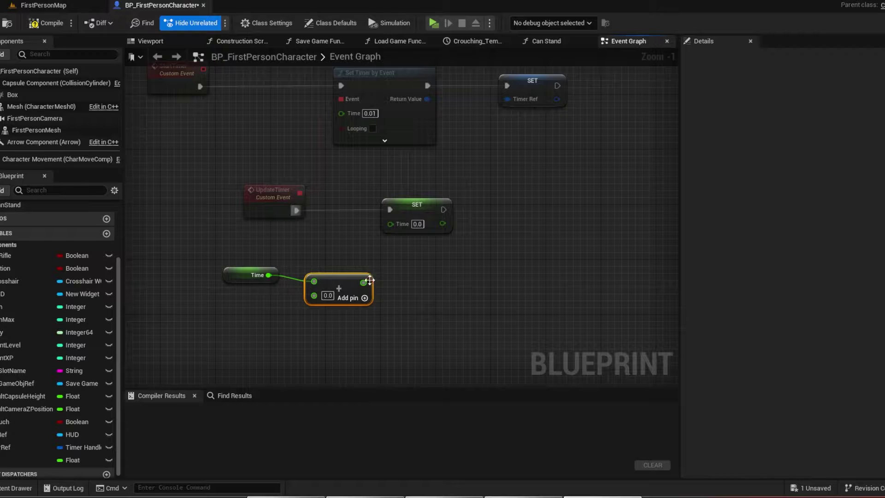
{"action": "left_click_drag", "start_coordinate": [363, 283], "coordinate": [390, 224]}
{"action": "left_click_drag", "start_coordinate": [319, 295], "coordinate": [278, 312]}
{"action": "type", "text": "del"}
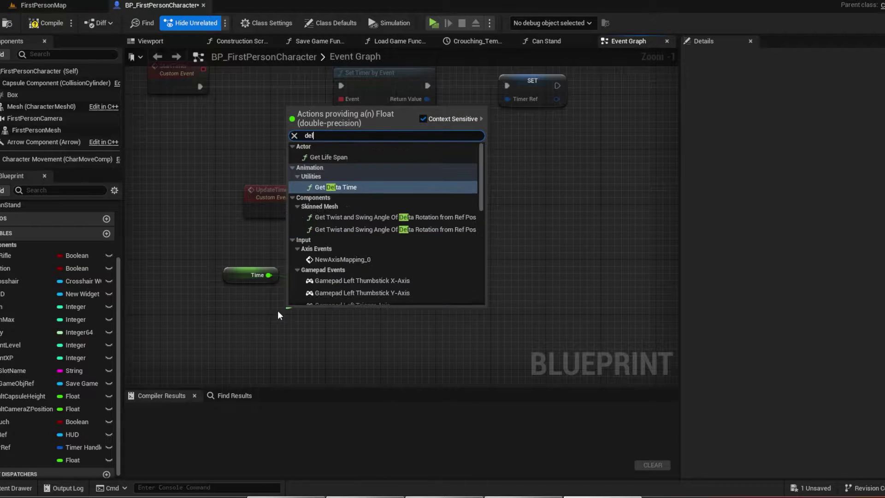
{"action": "type", "text": "ta w"}
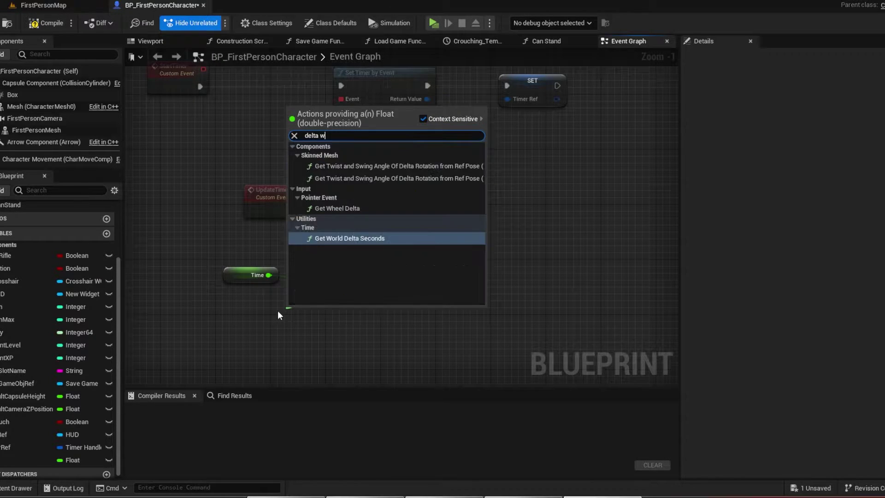
{"action": "type", "text": "or"}
{"action": "key", "text": "Return"}
{"action": "left_click_drag", "start_coordinate": [319, 329], "coordinate": [230, 325]}
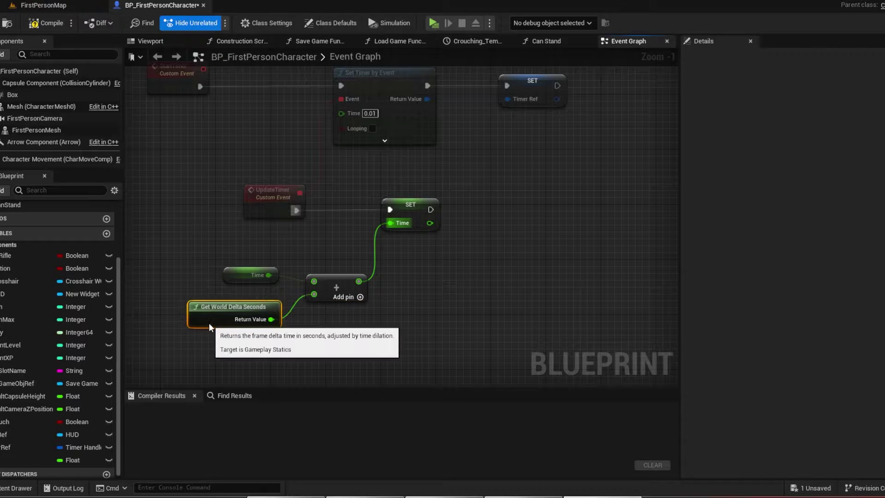
{"action": "right_click_drag", "start_coordinate": [452, 308], "coordinate": [338, 290]}
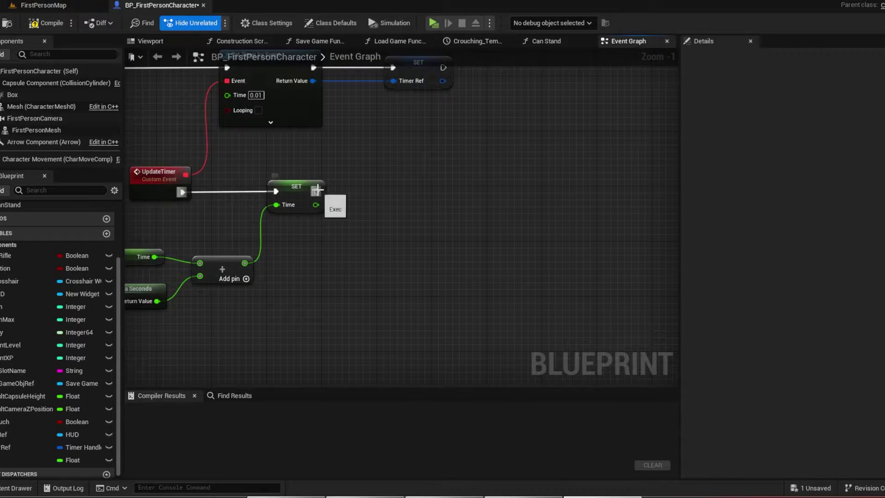
{"action": "left_click_drag", "start_coordinate": [317, 189], "coordinate": [421, 189]}
{"action": "left_click", "coordinate": [371, 176]}
{"action": "scroll", "coordinate": [395, 167], "scroll_direction": "down", "scroll_amount": 1}
{"action": "scroll", "coordinate": [395, 167], "scroll_direction": "down", "scroll_amount": 1}
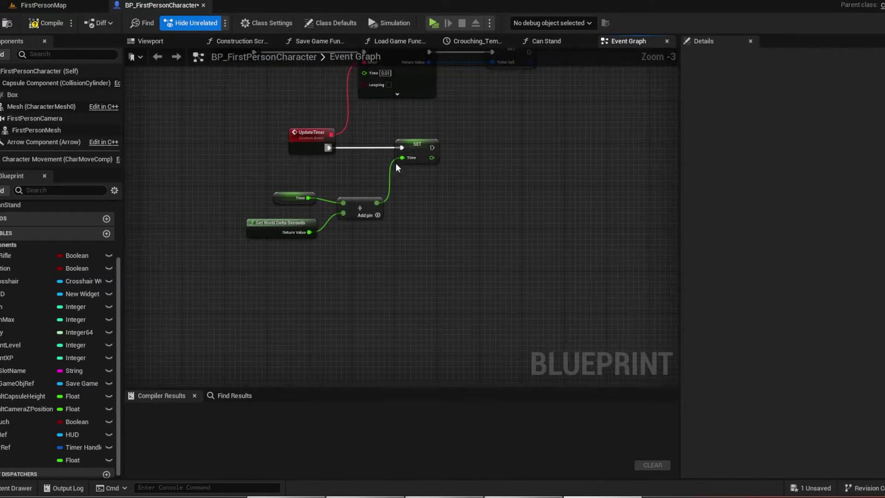
{"action": "right_click_drag", "start_coordinate": [277, 166], "coordinate": [306, 191]}
Add a custom event named StopTimer to the graph
{"action": "right_click", "coordinate": [259, 303]}
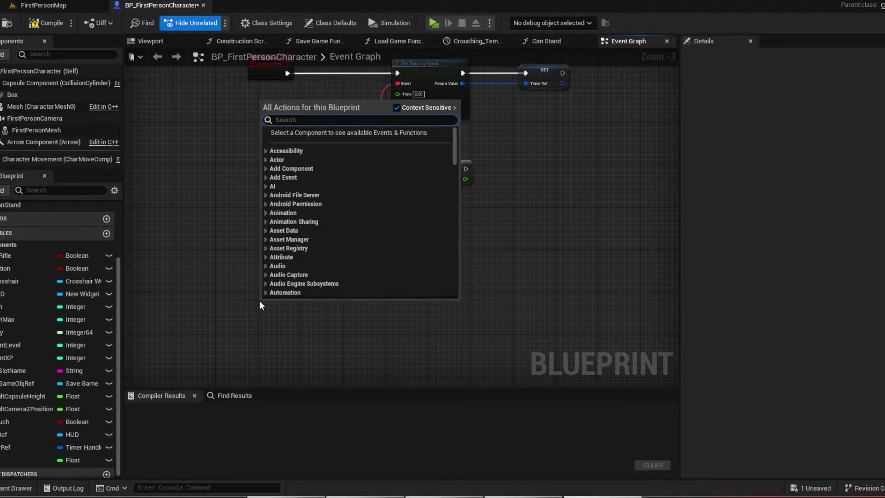
{"action": "type", "text": "custom"}
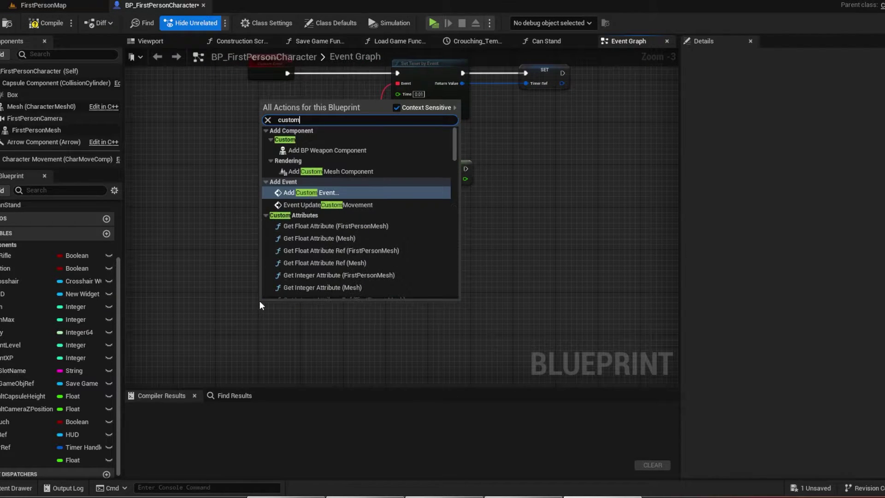
{"action": "key", "text": "Return"}
{"action": "type", "text": "Stop"}
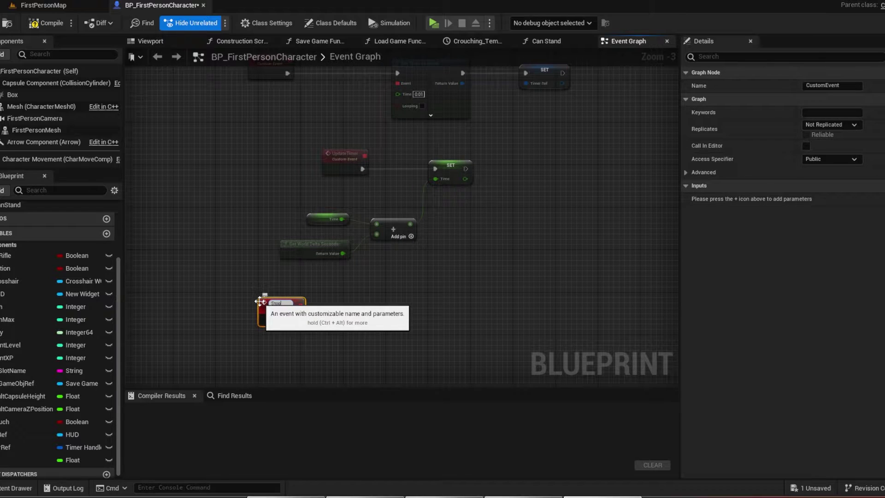
{"action": "type", "text": "er"}
{"action": "key", "text": "Return"}
{"action": "right_click_drag", "start_coordinate": [260, 302], "coordinate": [231, 310]}
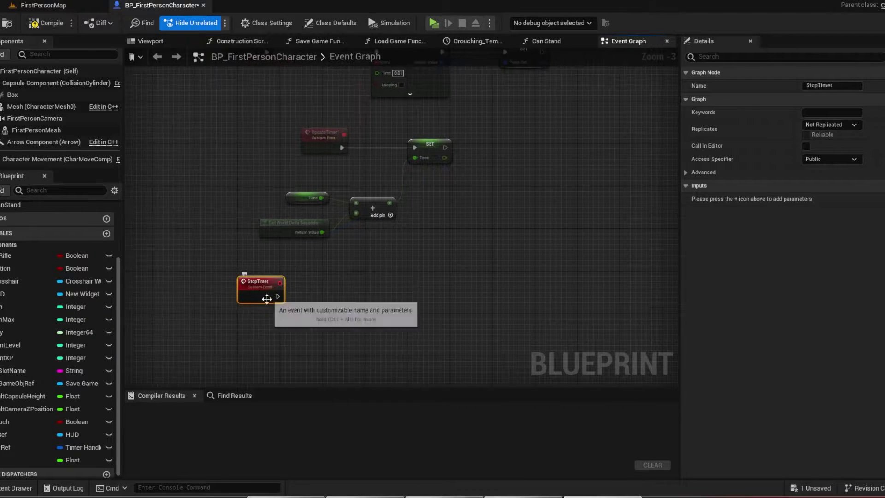
{"action": "right_click_drag", "start_coordinate": [358, 314], "coordinate": [377, 287]}
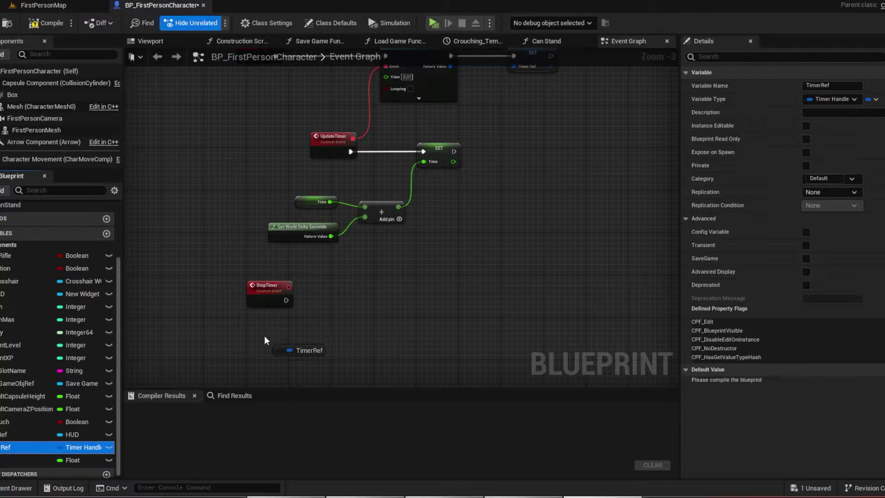
Have StopTimer run Clear and Invalidate Timer by Handle on TimerRef, then compile with F7
{"action": "mouse_move", "coordinate": [21, 447]}
{"action": "left_mouse_down", "text": "ctrl"}
{"action": "mouse_move", "coordinate": [264, 336]}
{"action": "mouse_move", "coordinate": [361, 308]}
{"action": "left_mouse_up", "text": "ctrl"}
{"action": "type", "text": "cl"}
{"action": "key", "text": "Return"}
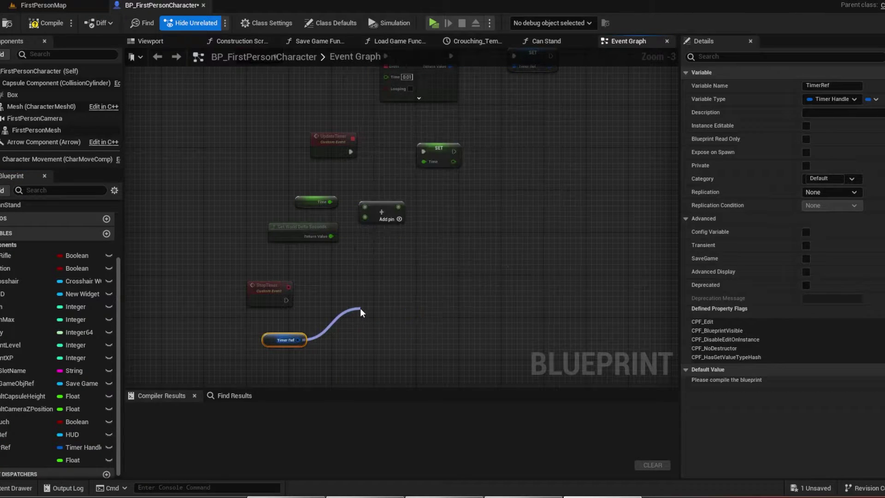
{"action": "mouse_move", "coordinate": [383, 309]}
{"action": "left_mouse_down"}
{"action": "mouse_move", "coordinate": [372, 298]}
{"action": "mouse_move", "coordinate": [289, 298]}
{"action": "left_mouse_up"}
{"action": "left_click", "coordinate": [315, 277]}
{"action": "right_click_drag", "start_coordinate": [314, 277], "coordinate": [285, 289]}
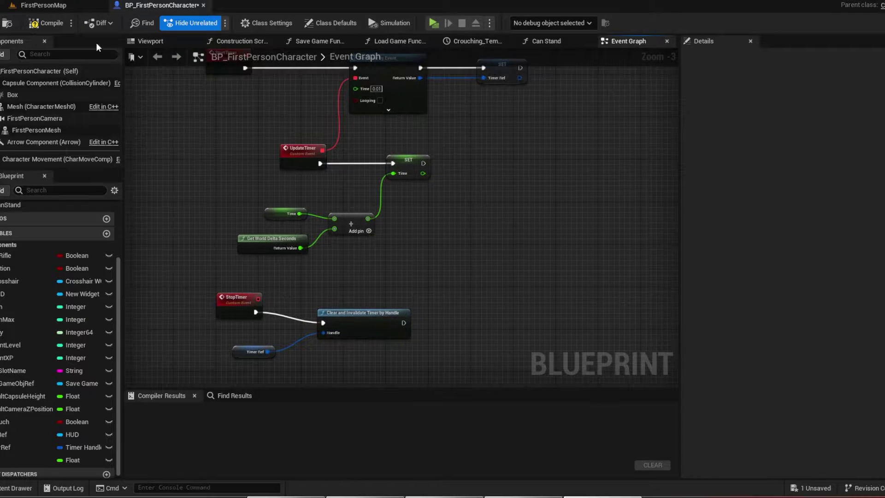
{"action": "key", "text": "F7"}
Save the unsaved BP_FirstPersonCharacter blueprint
{"action": "left_click", "coordinate": [819, 489]}
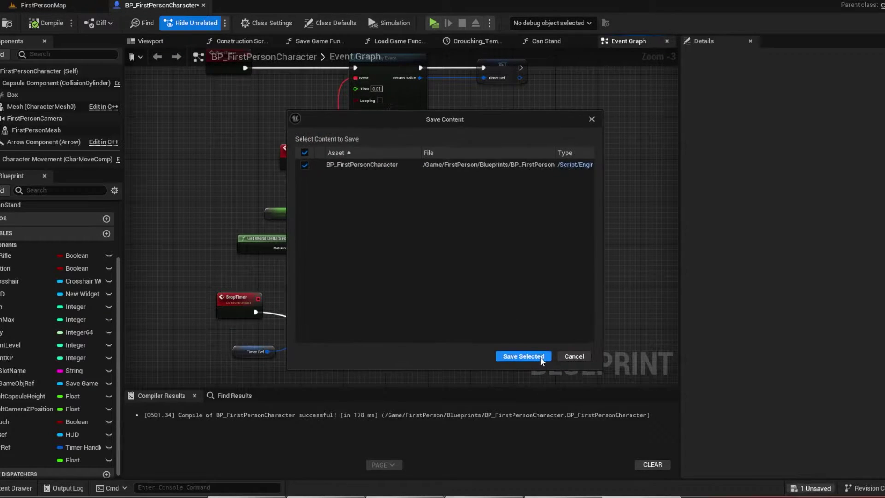
{"action": "left_click", "coordinate": [524, 359]}
{"action": "left_click", "coordinate": [40, 6]}
Open the HUD widget blueprint from the top Content folder
{"action": "left_click", "coordinate": [17, 488]}
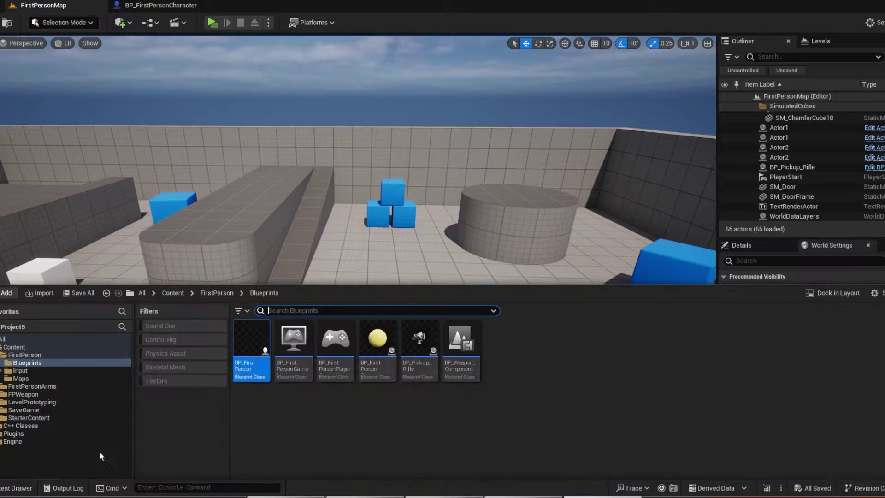
{"action": "left_click", "coordinate": [173, 279]}
{"action": "scroll", "coordinate": [385, 420], "scroll_direction": "down", "scroll_amount": 1}
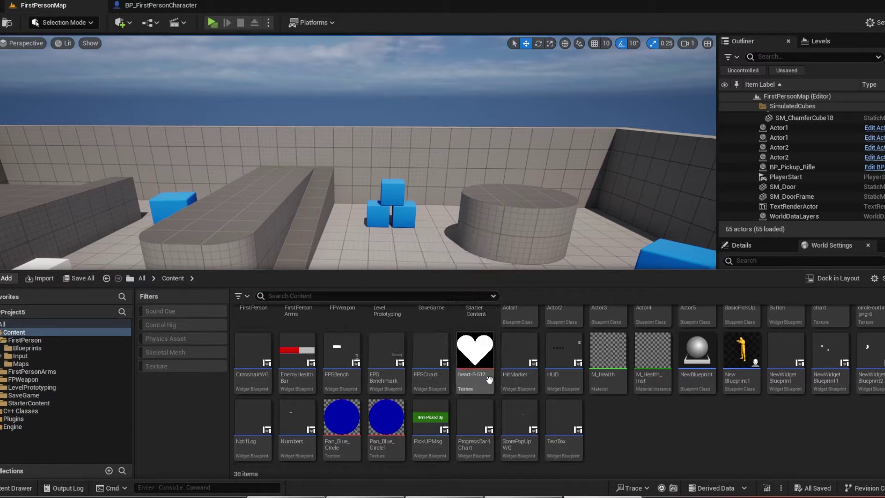
{"action": "scroll", "coordinate": [370, 439], "scroll_direction": "up", "scroll_amount": 1}
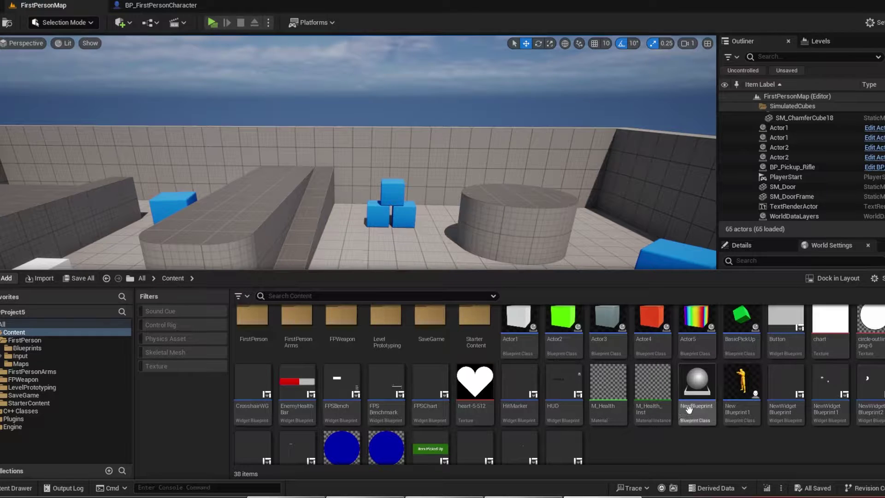
{"action": "double_click", "coordinate": [563, 390]}
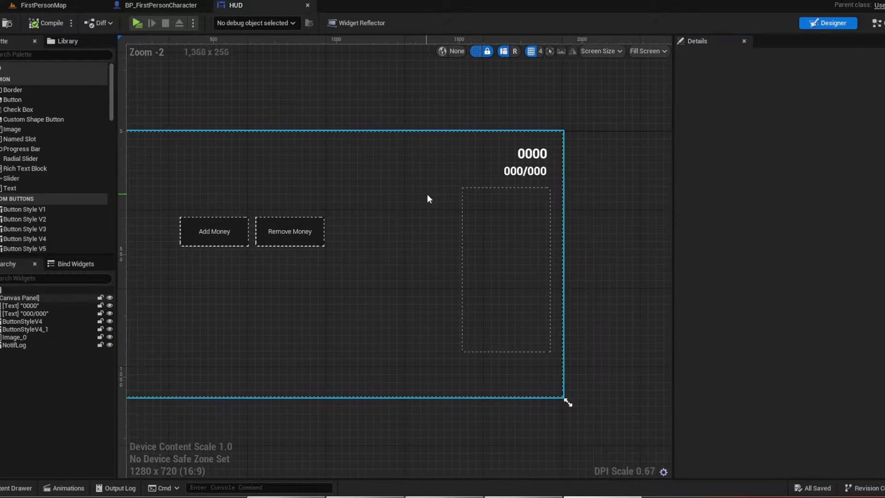
Drop a Text widget onto the HUD canvas and bind its Text to a new Get Text 1 function
{"action": "scroll", "coordinate": [427, 198], "scroll_direction": "up", "scroll_amount": 2}
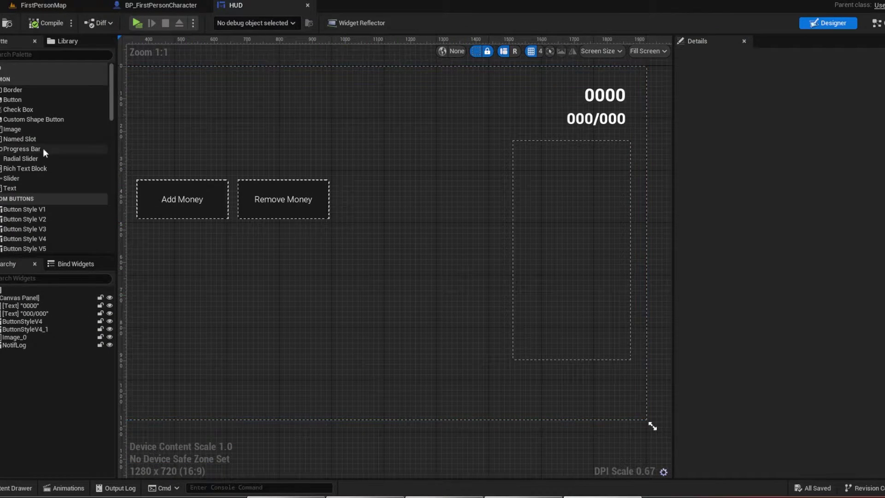
{"action": "mouse_move", "coordinate": [11, 188]}
{"action": "left_mouse_down"}
{"action": "mouse_move", "coordinate": [161, 151]}
{"action": "mouse_move", "coordinate": [249, 269]}
{"action": "left_mouse_up"}
{"action": "scroll", "coordinate": [248, 268], "scroll_direction": "up", "scroll_amount": 3}
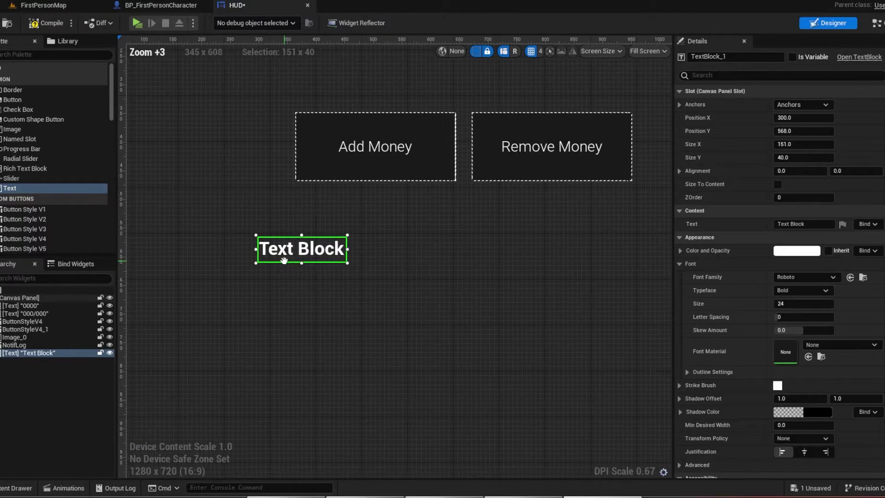
{"action": "left_click", "coordinate": [866, 224]}
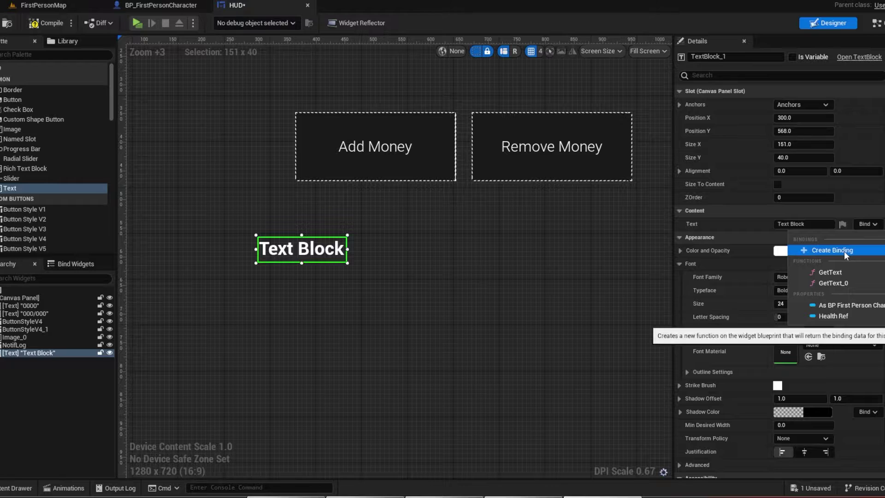
{"action": "left_click", "coordinate": [845, 250]}
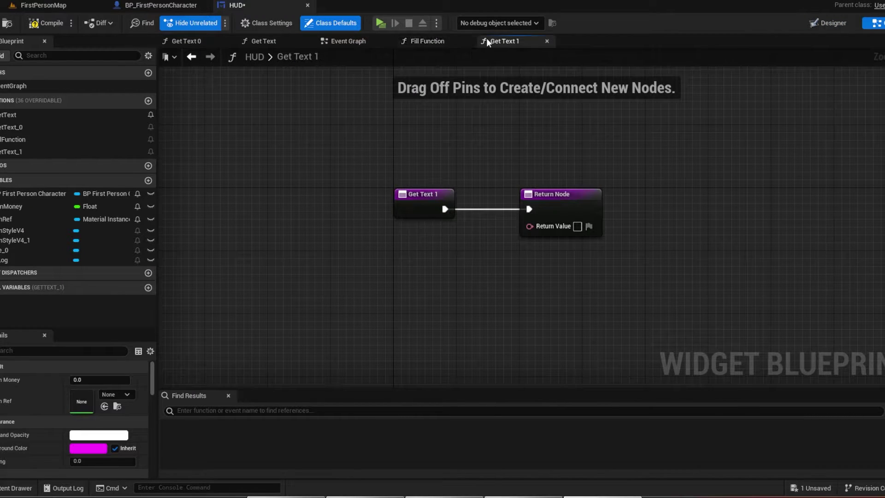
Check the character cast and reference nodes in the HUD event graph, then return to Get Text 1
{"action": "left_click", "coordinate": [364, 45]}
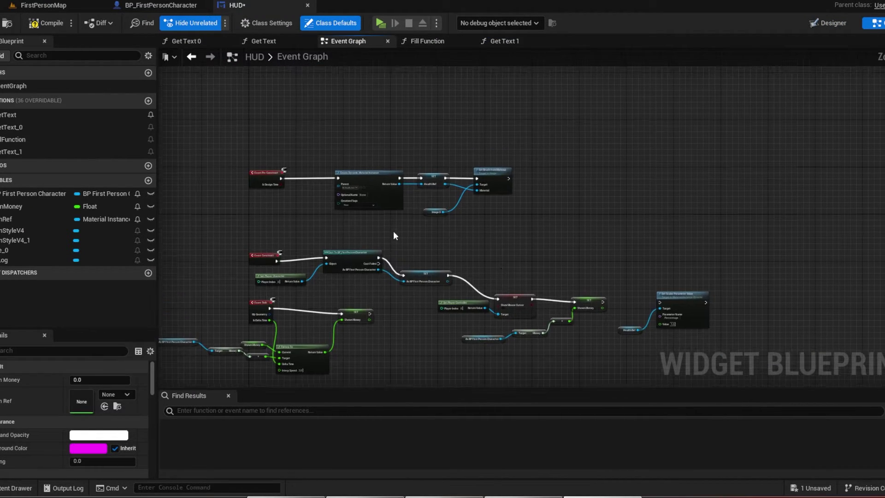
{"action": "mouse_move", "coordinate": [496, 235]}
{"action": "right_mouse_down"}
{"action": "mouse_move", "coordinate": [385, 255]}
{"action": "mouse_move", "coordinate": [342, 209]}
{"action": "right_mouse_up"}
{"action": "scroll", "coordinate": [342, 209], "scroll_direction": "up", "scroll_amount": 1}
{"action": "left_click_drag", "start_coordinate": [241, 137], "coordinate": [559, 258]}
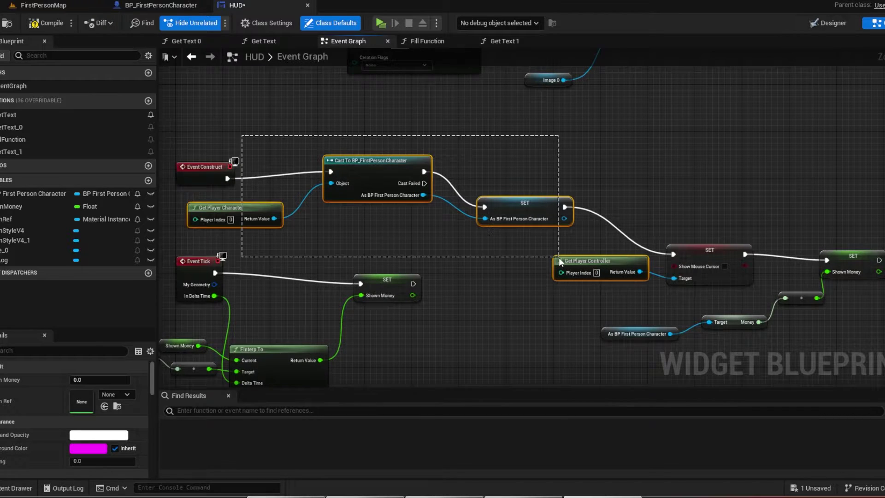
{"action": "left_click", "coordinate": [460, 231]}
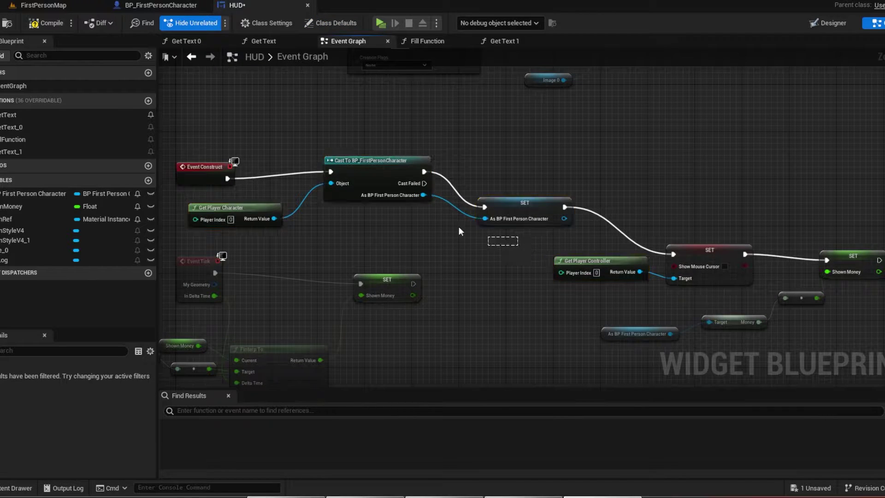
{"action": "left_click", "coordinate": [511, 43]}
Chain the first person character reference into Get Time and Time Seconds to String
{"action": "mouse_move", "coordinate": [84, 215]}
{"action": "left_mouse_down", "text": "ctrl"}
{"action": "mouse_move", "coordinate": [319, 266]}
{"action": "mouse_move", "coordinate": [265, 270]}
{"action": "mouse_move", "coordinate": [373, 266]}
{"action": "left_mouse_up", "text": "ctrl"}
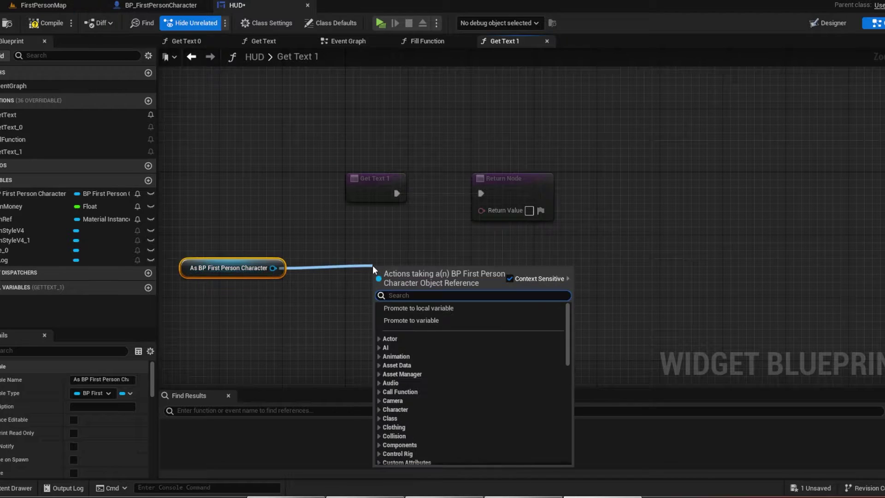
{"action": "type", "text": "get time"}
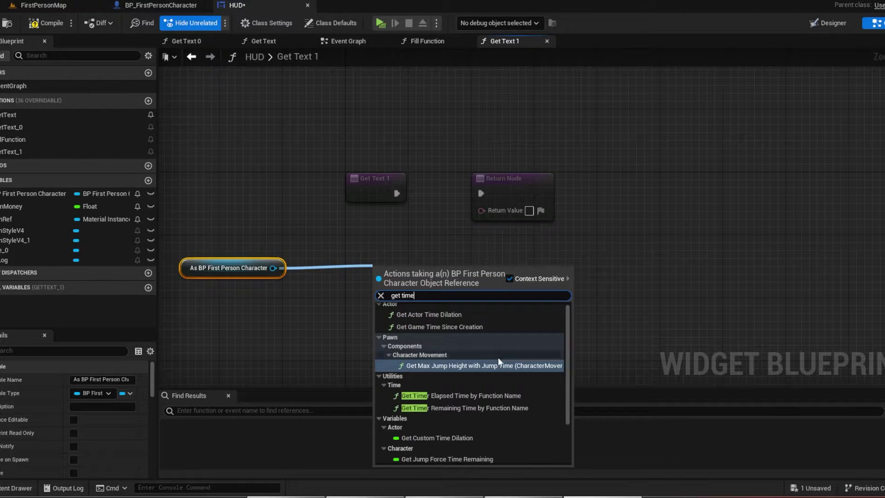
{"action": "scroll", "coordinate": [441, 365], "scroll_direction": "down", "scroll_amount": 3}
{"action": "left_click", "coordinate": [431, 444]}
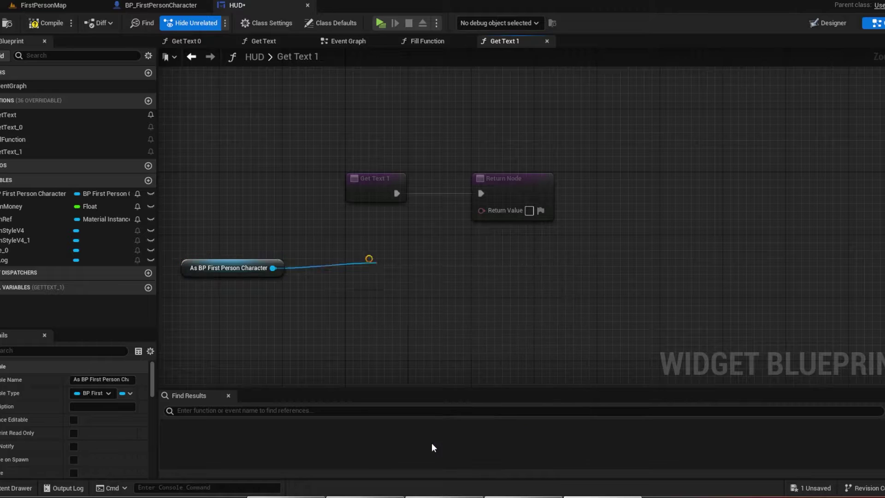
{"action": "left_click_drag", "start_coordinate": [423, 269], "coordinate": [412, 268]}
{"action": "type", "text": "time"}
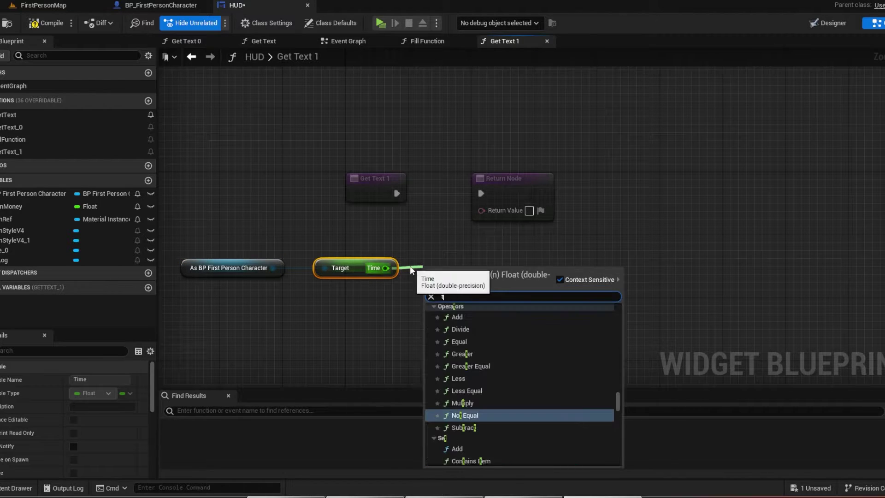
{"action": "key", "text": "Return"}
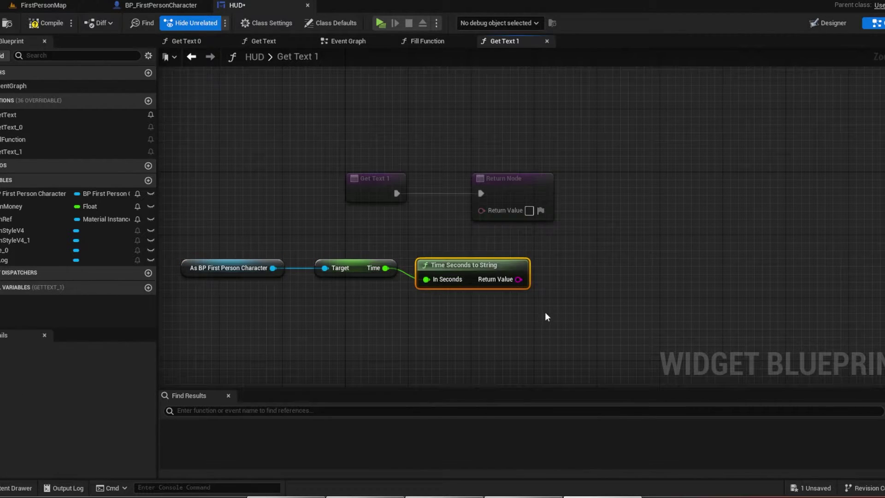
Wire the formatted time into the Return Value, tidy the nodes, and compile the HUD
{"action": "left_click_drag", "start_coordinate": [515, 269], "coordinate": [481, 211]}
{"action": "left_click_drag", "start_coordinate": [503, 179], "coordinate": [652, 170]}
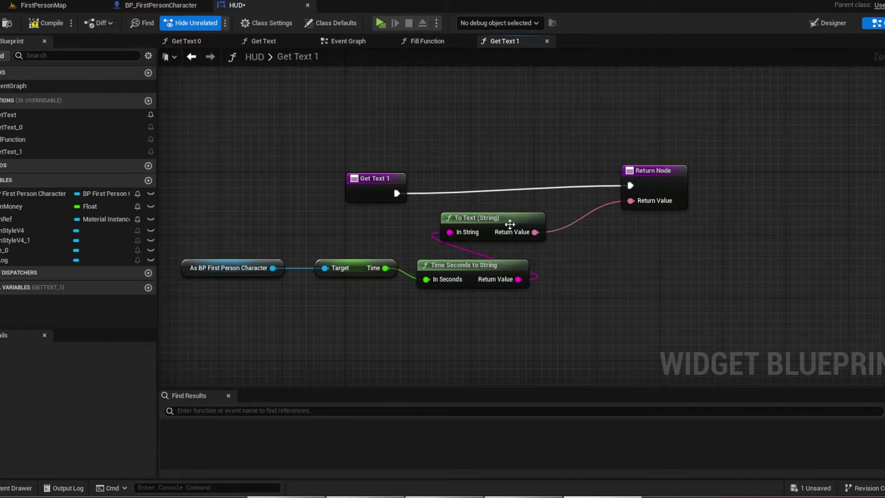
{"action": "left_click_drag", "start_coordinate": [508, 223], "coordinate": [598, 233]}
{"action": "left_click", "coordinate": [656, 294]}
{"action": "right_click_drag", "start_coordinate": [537, 270], "coordinate": [441, 261]}
{"action": "left_click", "coordinate": [46, 23]}
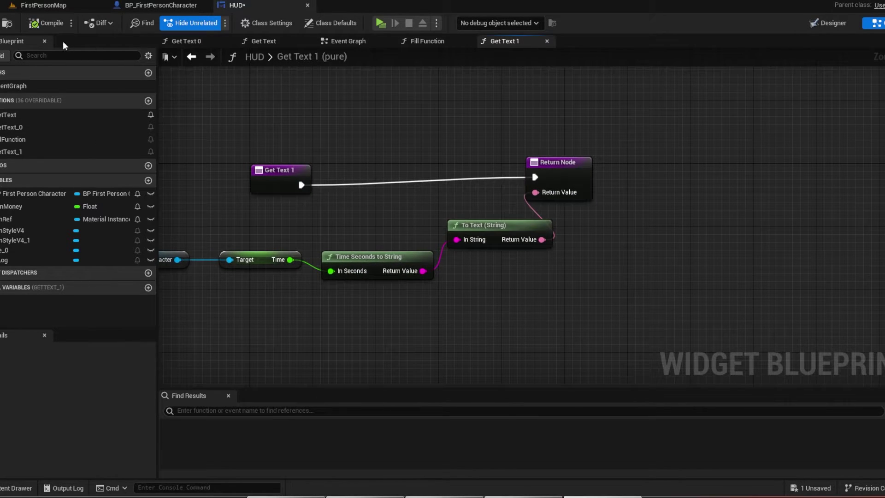
{"action": "left_click", "coordinate": [44, 5]}
Play-test the level to confirm the HUD timer shows 00:00.00, then stop
{"action": "left_click", "coordinate": [212, 23]}
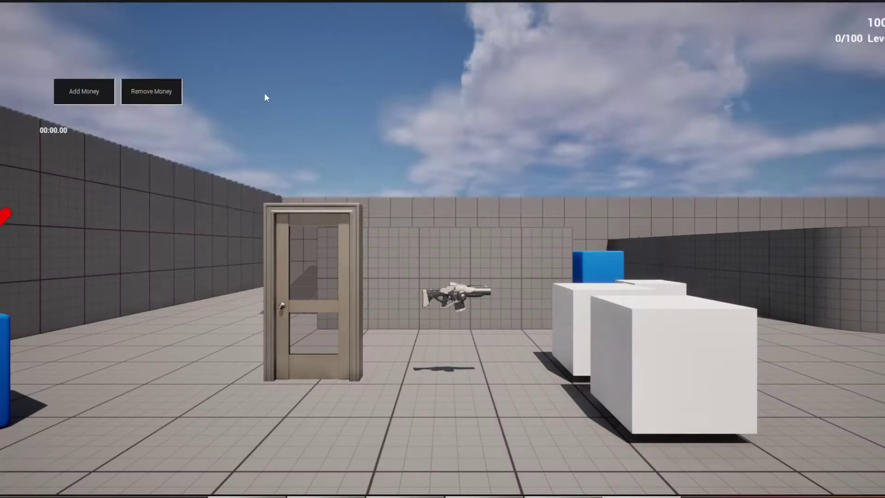
{"action": "key", "text": "Escape"}
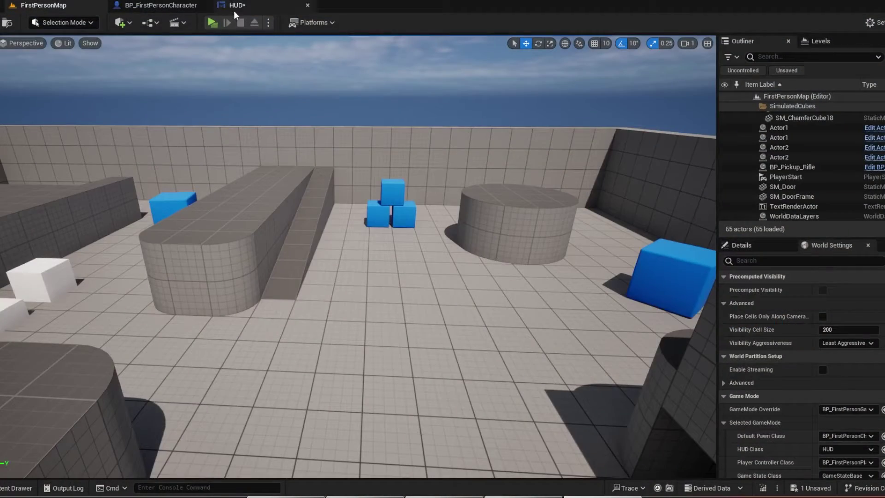
{"action": "left_click", "coordinate": [234, 10]}
{"action": "left_click", "coordinate": [62, 9]}
{"action": "right_click_drag", "start_coordinate": [312, 142], "coordinate": [294, 184]}
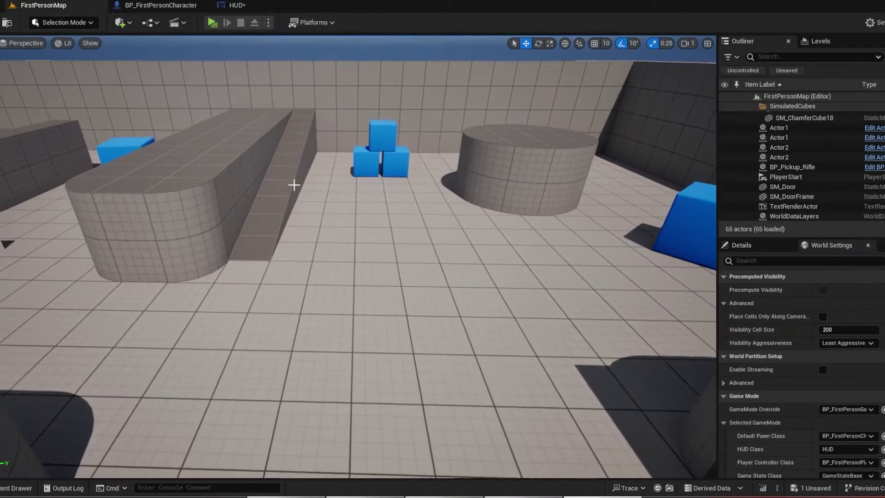
Create a Blueprint Class named TimerStartStop in the Content folder and open it
{"action": "key", "text": "ctrl+space"}
{"action": "scroll", "coordinate": [593, 455], "scroll_direction": "down", "scroll_amount": 2}
{"action": "right_click", "coordinate": [616, 450]}
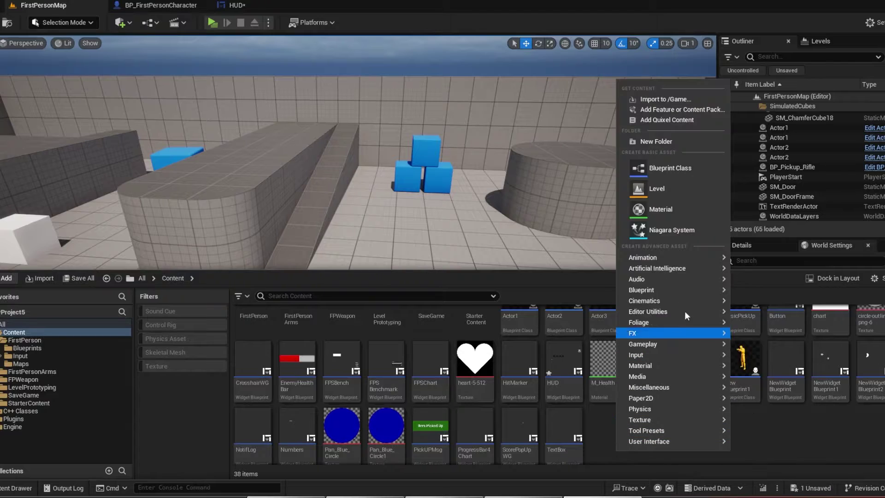
{"action": "left_click", "coordinate": [655, 169]}
{"action": "left_click", "coordinate": [359, 170]}
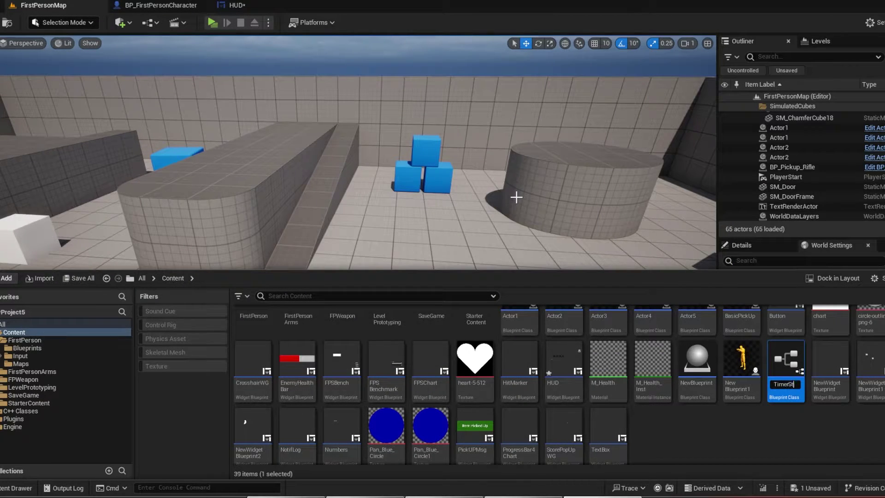
{"action": "key", "text": "Return"}
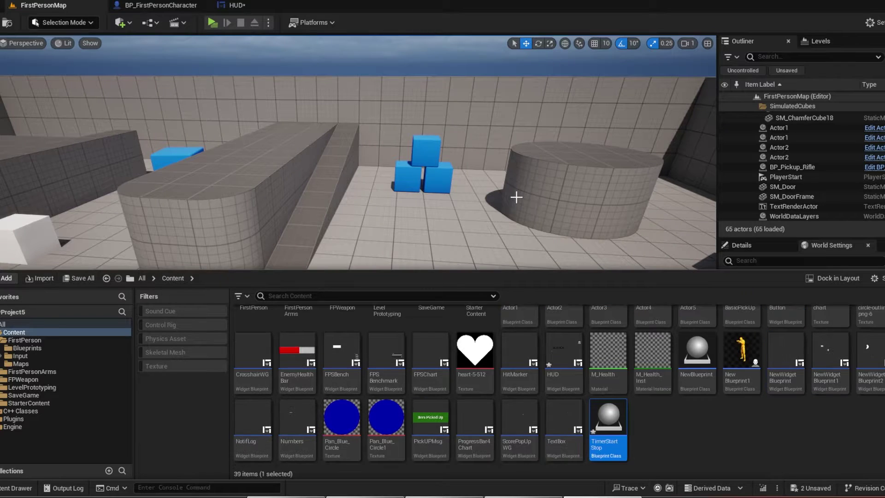
{"action": "double_click", "coordinate": [609, 426]}
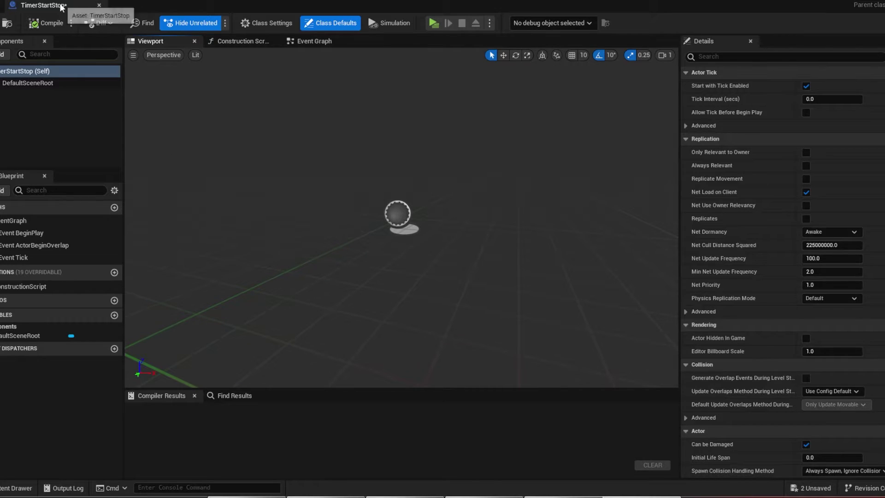
Give TimerStartStop a Box Collision component and an On Component Begin Overlap event for it
{"action": "left_click_drag", "start_coordinate": [61, 8], "coordinate": [257, 12]}
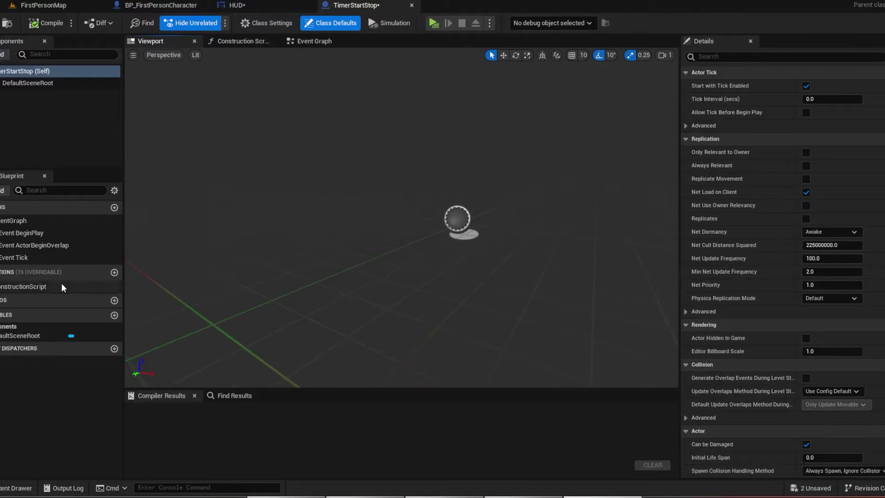
{"action": "left_click", "coordinate": [1, 51]}
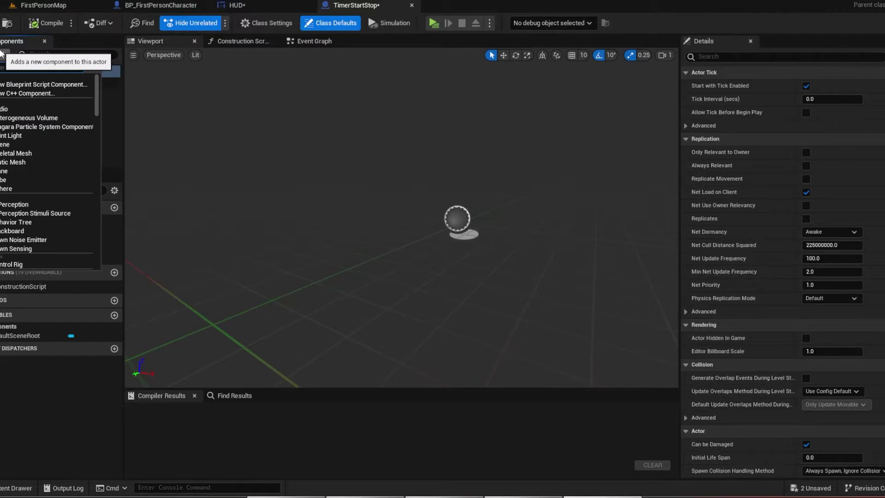
{"action": "type", "text": "coll"}
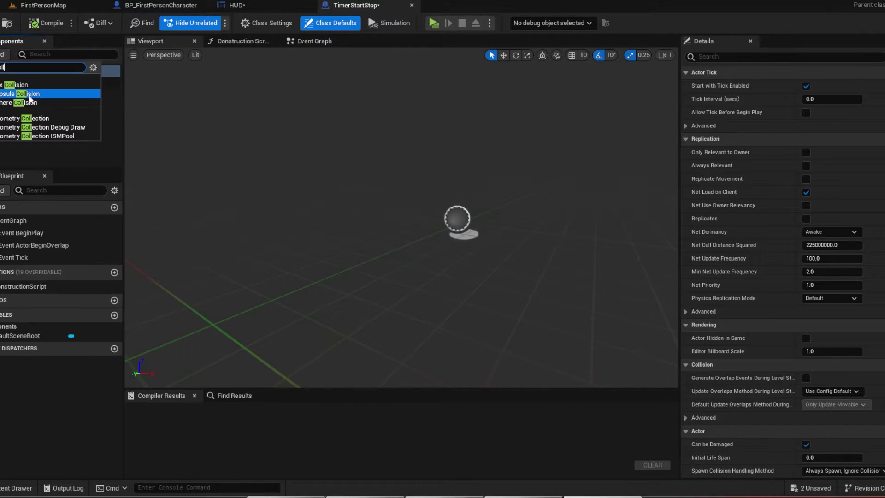
{"action": "left_click", "coordinate": [18, 85]}
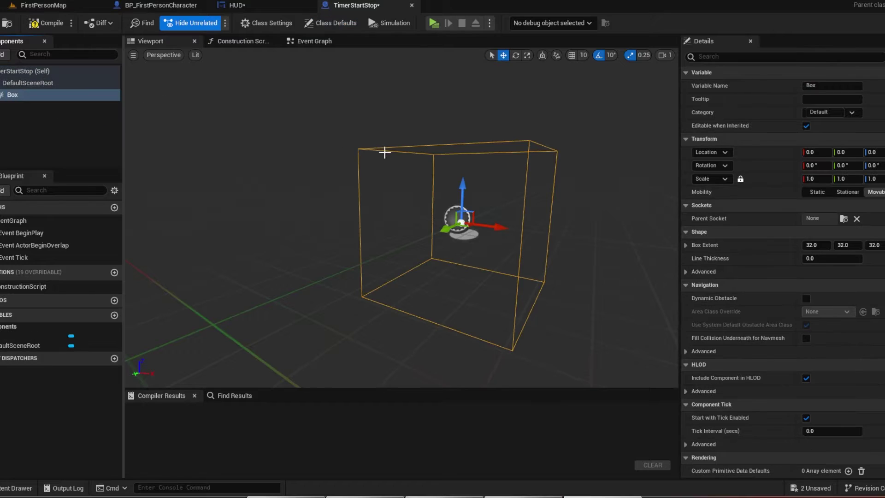
{"action": "scroll", "coordinate": [786, 227], "scroll_direction": "down", "scroll_amount": 10}
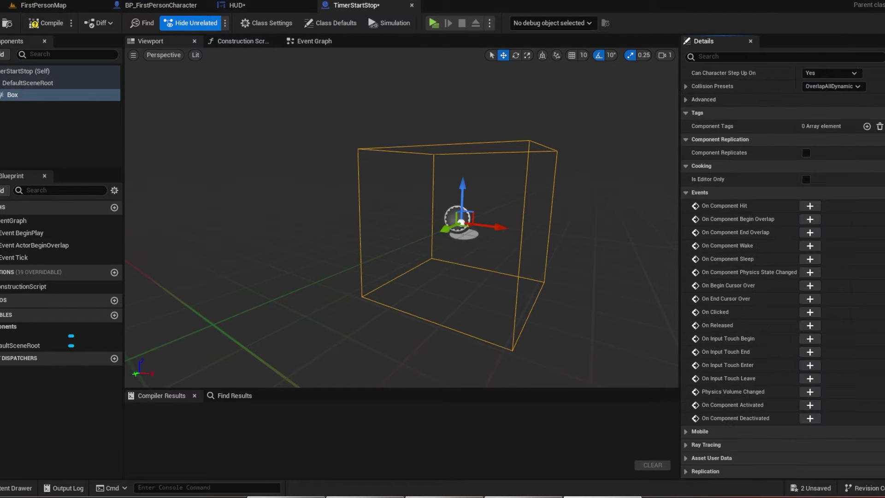
{"action": "left_click", "coordinate": [810, 219]}
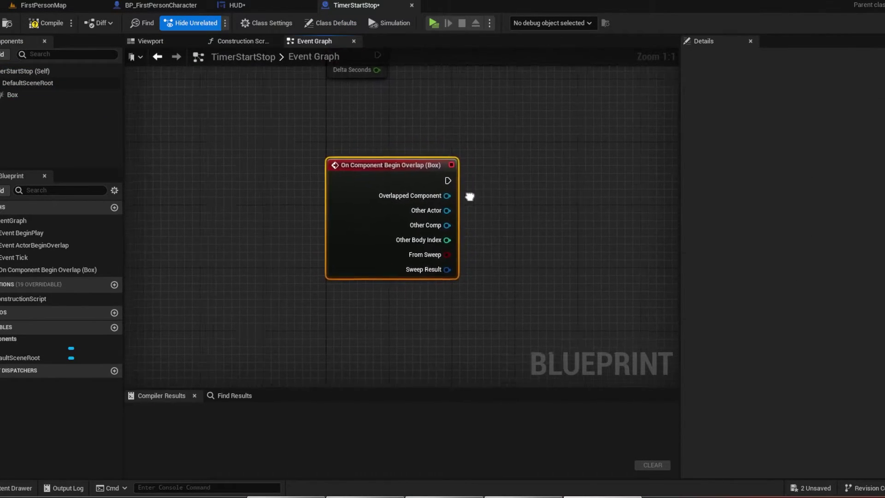
Cast the overlap's Other Actor to BP_FirstPersonCharacter
{"action": "left_click_drag", "start_coordinate": [332, 212], "coordinate": [404, 213]}
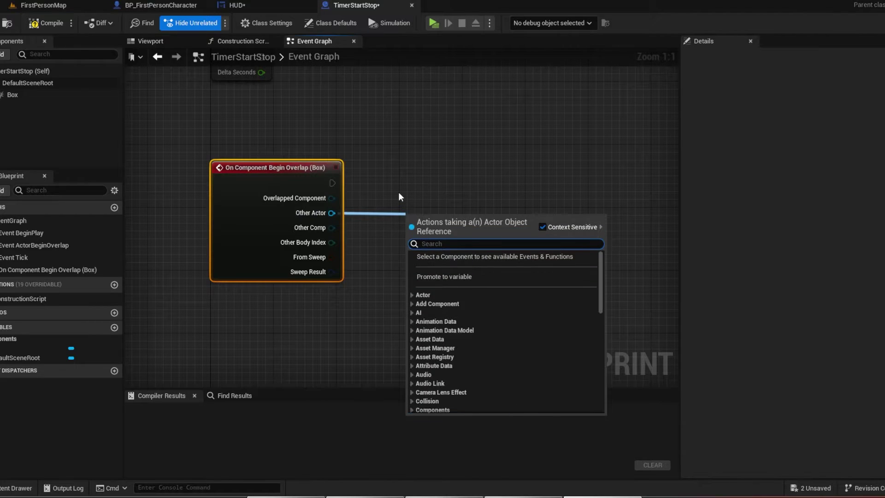
{"action": "type", "text": "cast "}
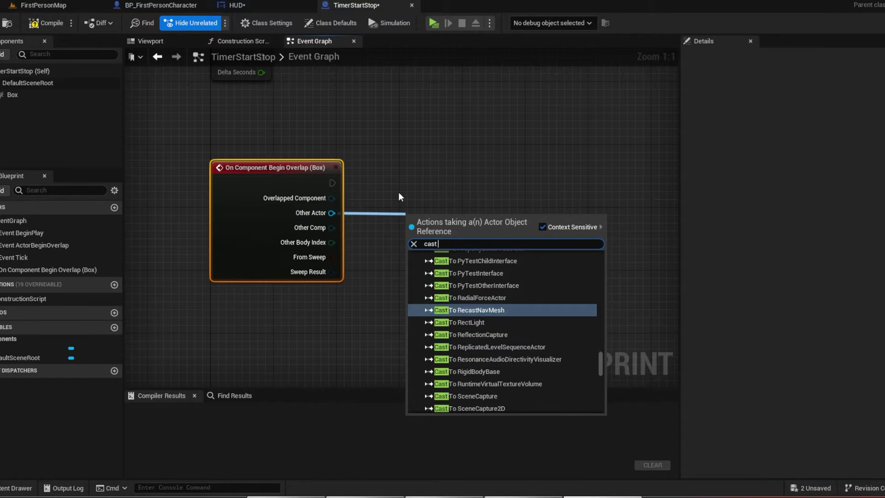
{"action": "type", "text": "to firs"}
{"action": "key", "text": "Up"}
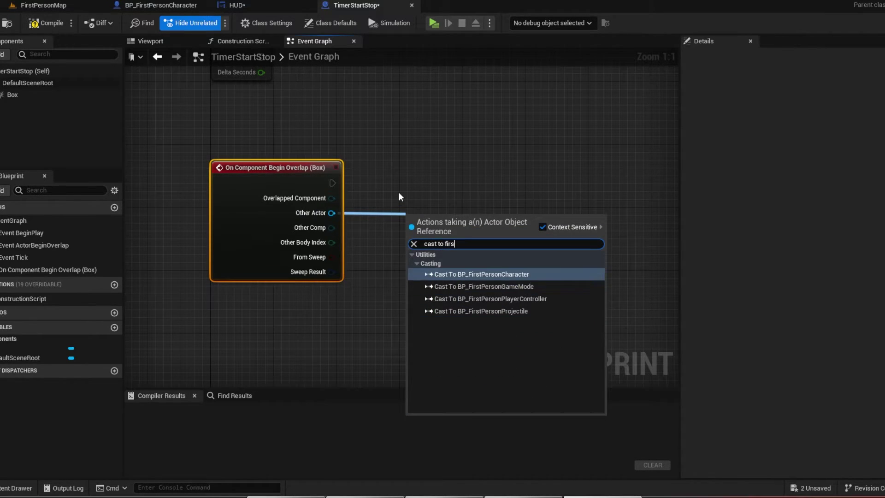
{"action": "key", "text": "Return"}
{"action": "left_click_drag", "start_coordinate": [495, 218], "coordinate": [494, 171]}
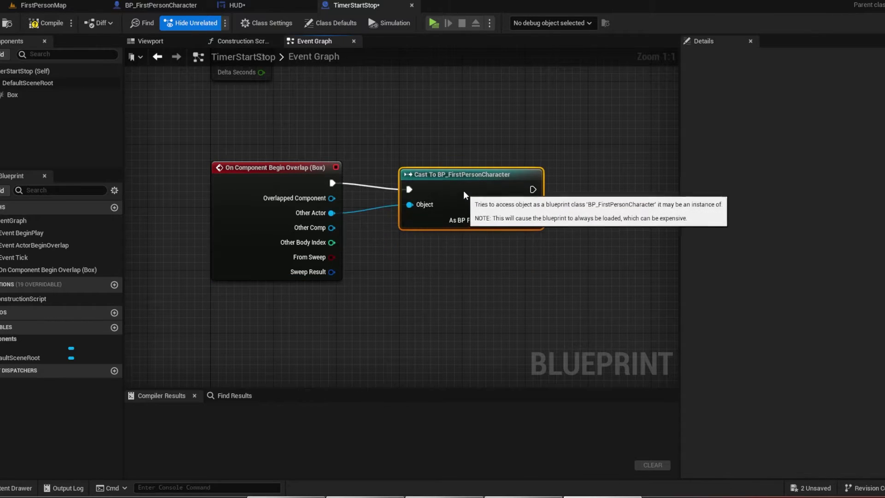
{"action": "right_click_drag", "start_coordinate": [482, 209], "coordinate": [311, 212]}
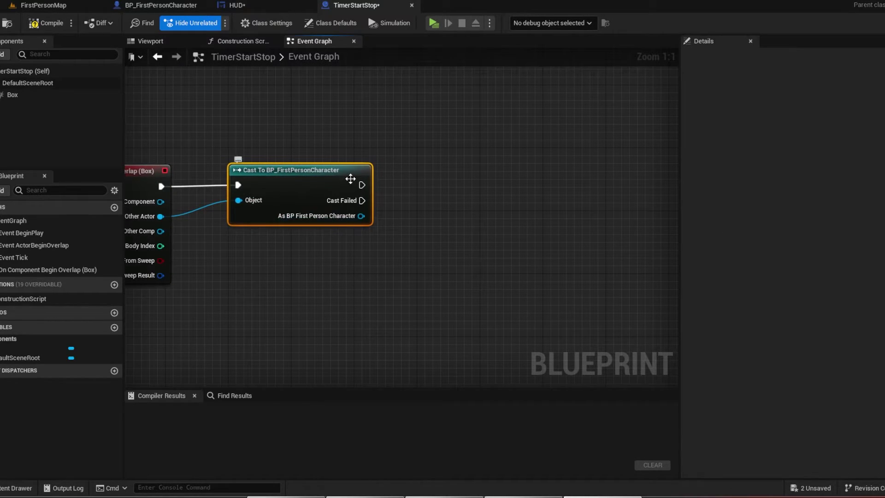
Add a Branch after the successful cast and create a new Boolean variable, IsStart
{"action": "left_click_drag", "start_coordinate": [361, 185], "coordinate": [463, 189]}
{"action": "key", "text": "Return"}
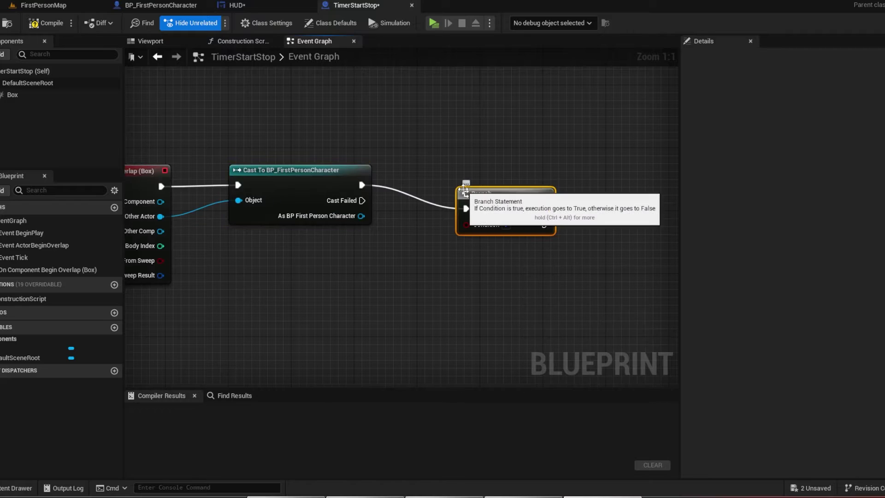
{"action": "left_click", "coordinate": [115, 327]}
{"action": "type", "text": "IsStart"}
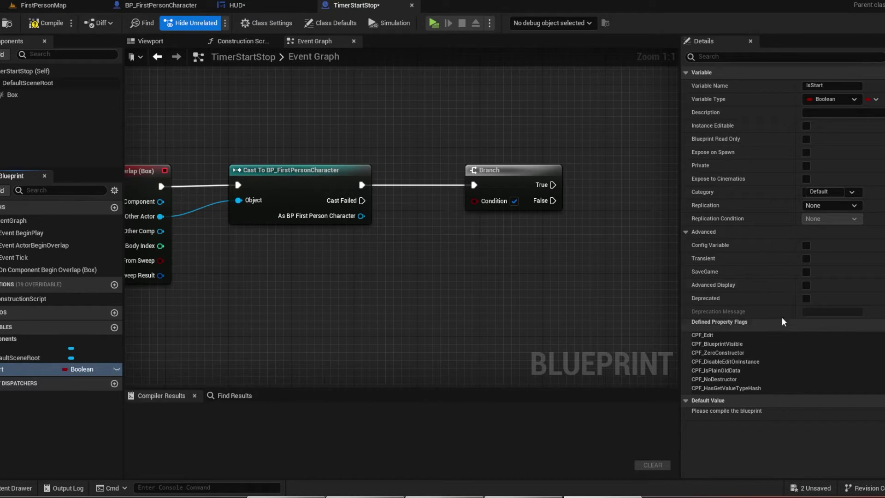
Make IsStart instance-editable, exposed on spawn, true by default, and wire it into the Branch condition
{"action": "left_click", "coordinate": [46, 23]}
{"action": "left_click", "coordinate": [806, 126]}
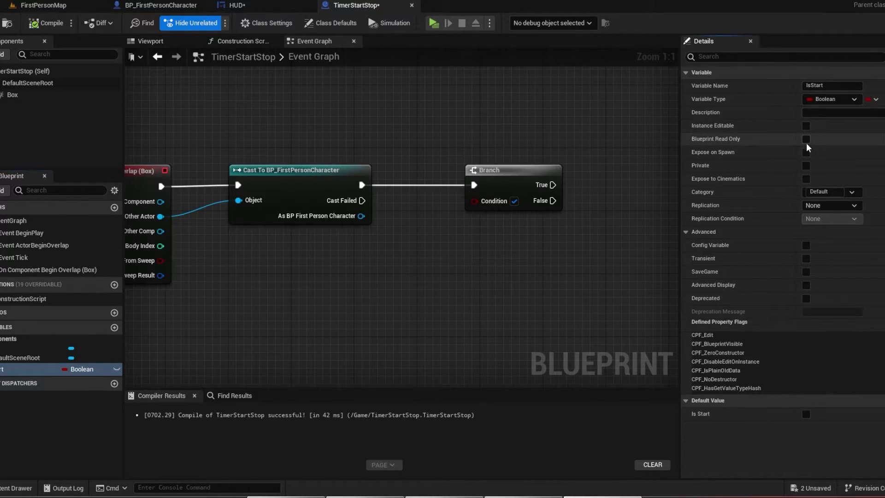
{"action": "left_click", "coordinate": [808, 153]}
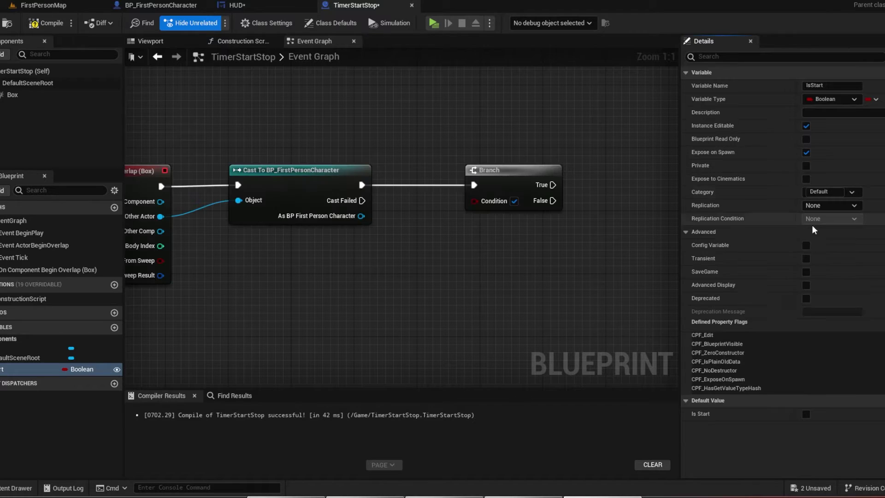
{"action": "left_click", "coordinate": [808, 415]}
{"action": "mouse_move", "coordinate": [28, 369]}
{"action": "left_mouse_down", "text": "ctrl"}
{"action": "mouse_move", "coordinate": [426, 244]}
{"action": "mouse_move", "coordinate": [475, 200]}
{"action": "left_mouse_up", "text": "ctrl"}
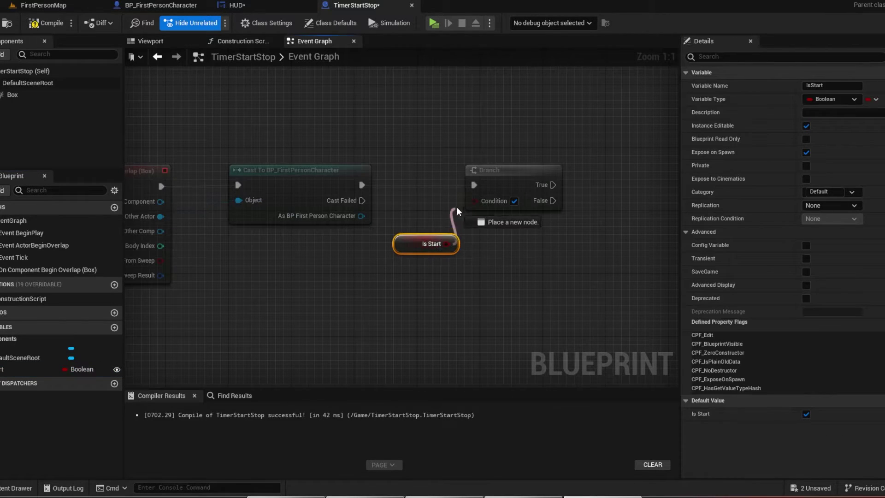
Call the character's Start Timer from the Branch's True output
{"action": "right_click_drag", "start_coordinate": [479, 209], "coordinate": [383, 219]}
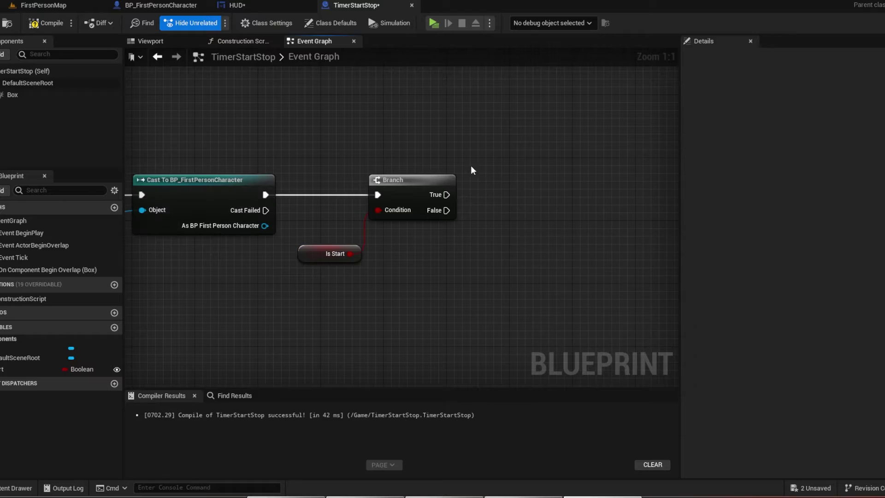
{"action": "right_click_drag", "start_coordinate": [472, 165], "coordinate": [406, 165]}
{"action": "left_click_drag", "start_coordinate": [202, 222], "coordinate": [485, 179]}
{"action": "type", "text": "start"}
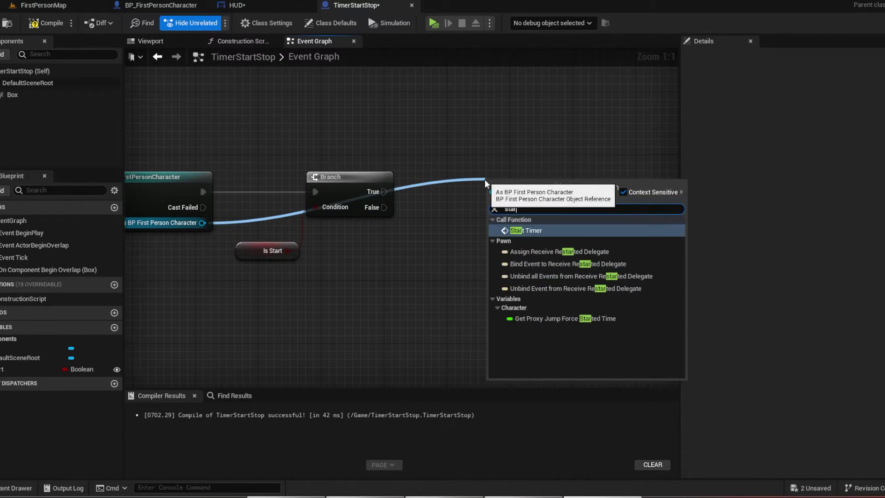
{"action": "key", "text": "Return"}
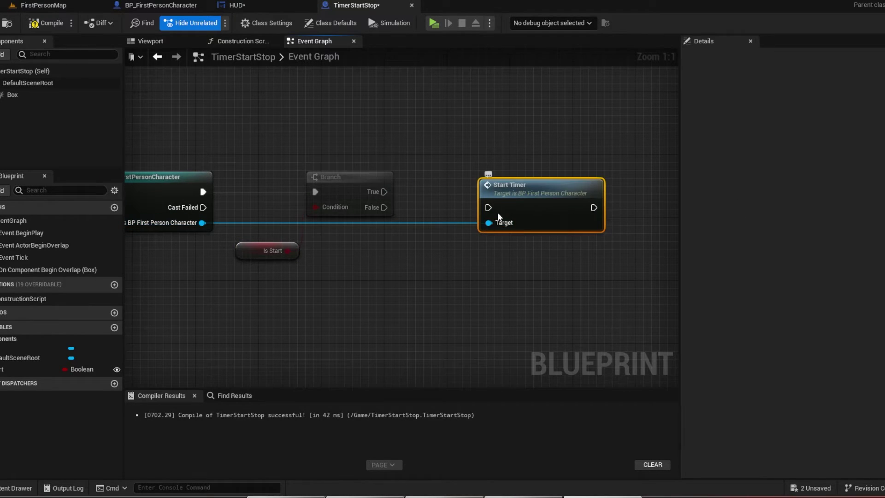
{"action": "left_click_drag", "start_coordinate": [377, 191], "coordinate": [377, 192]}
Call Stop Timer from the Branch's False output and go back to the FirstPersonMap level
{"action": "left_click_drag", "start_coordinate": [191, 223], "coordinate": [369, 261]}
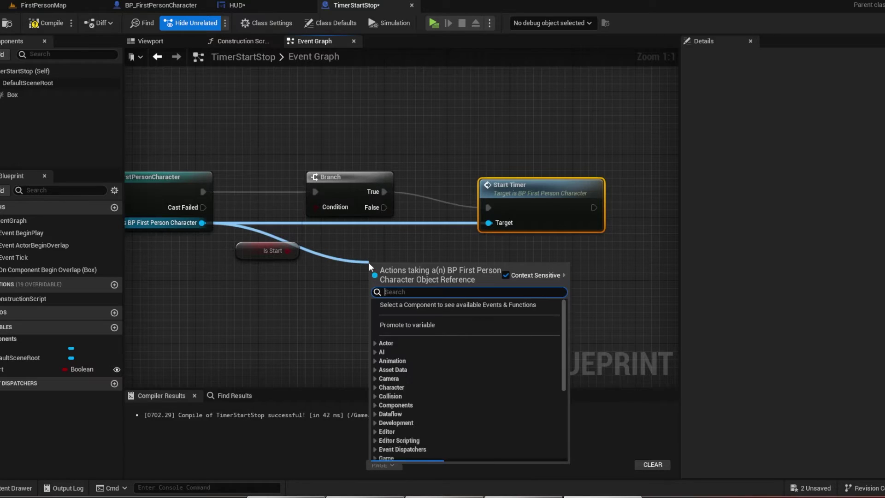
{"action": "type", "text": "stop"}
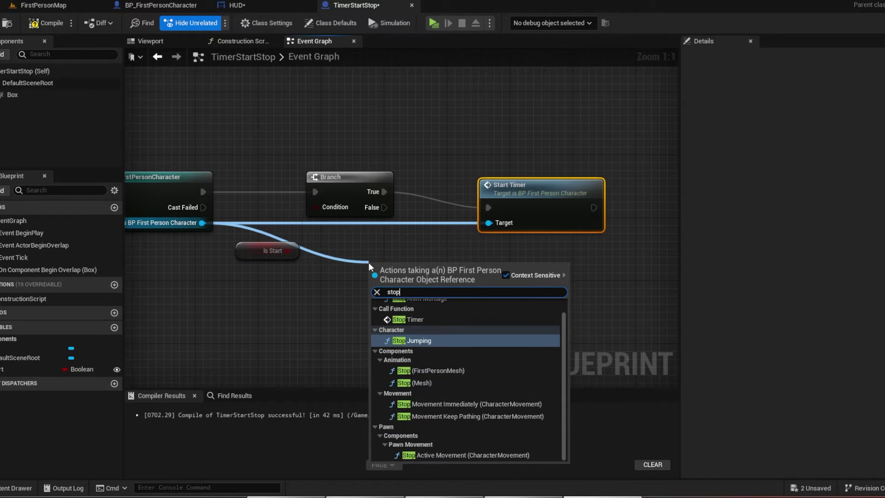
{"action": "type", "text": " timer"}
{"action": "key", "text": "Return"}
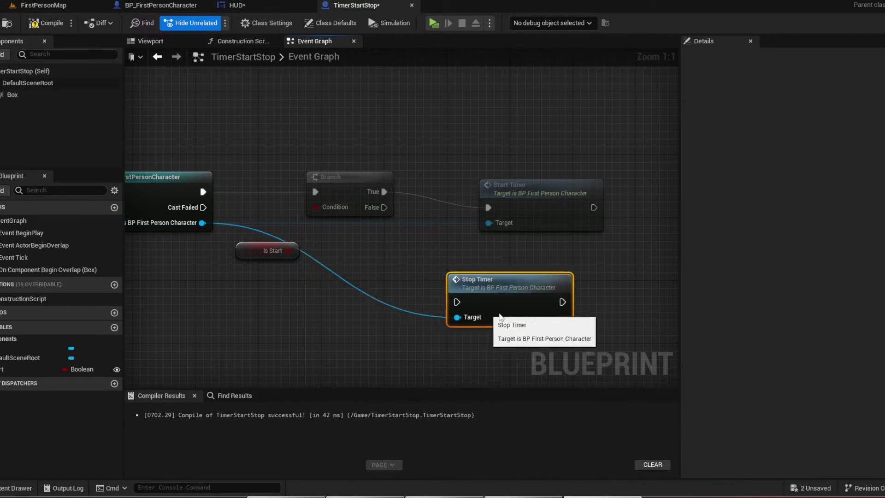
{"action": "mouse_move", "coordinate": [369, 262]}
{"action": "left_mouse_down"}
{"action": "mouse_move", "coordinate": [421, 276]}
{"action": "mouse_move", "coordinate": [384, 207]}
{"action": "left_mouse_up"}
{"action": "right_click_drag", "start_coordinate": [378, 210], "coordinate": [328, 197]}
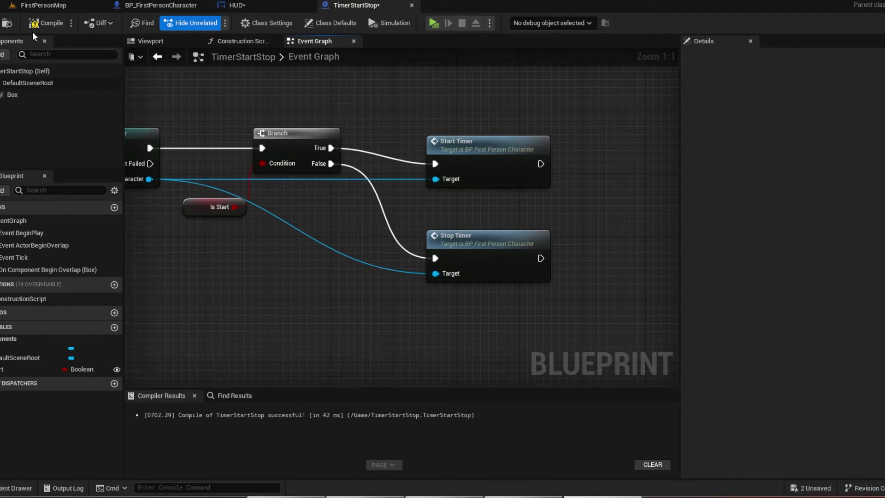
{"action": "left_click", "coordinate": [44, 5]}
Place and scale a TimerStartStop trigger box, then add a copy, TimerStartStop2, with Is Start off
{"action": "left_click", "coordinate": [18, 488]}
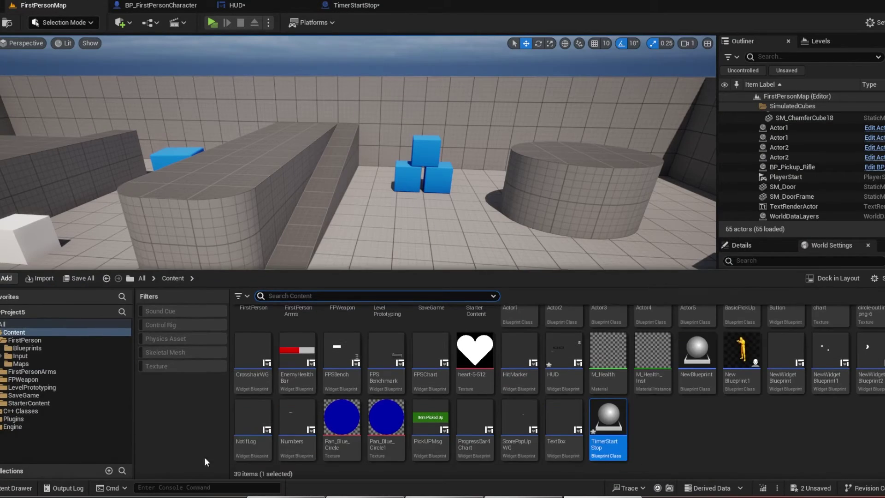
{"action": "mouse_move", "coordinate": [608, 422]}
{"action": "left_mouse_down"}
{"action": "mouse_move", "coordinate": [534, 321]}
{"action": "mouse_move", "coordinate": [388, 304]}
{"action": "left_mouse_up"}
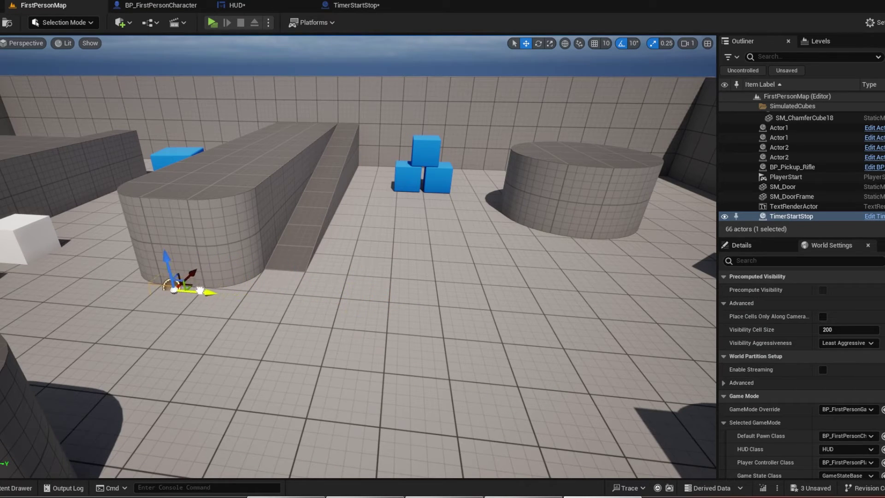
{"action": "right_click_drag", "start_coordinate": [200, 291], "coordinate": [277, 239]}
{"action": "key", "text": "r"}
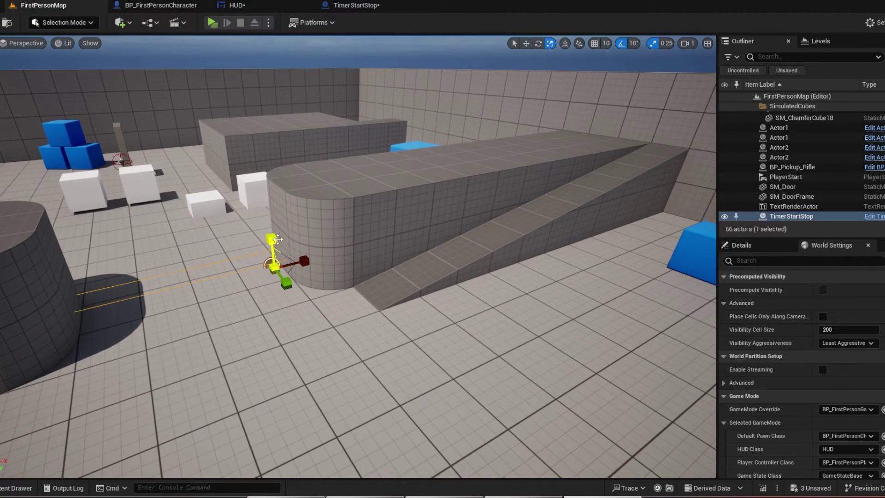
{"action": "right_click_drag", "start_coordinate": [322, 231], "coordinate": [351, 221]}
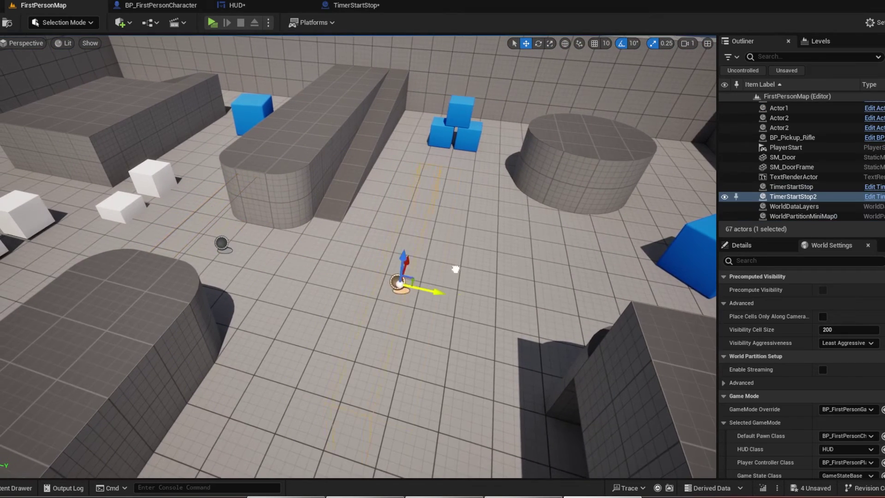
{"action": "left_click_drag", "start_coordinate": [221, 242], "coordinate": [514, 307], "text": "alt"}
{"action": "scroll", "coordinate": [815, 369], "scroll_direction": "down", "scroll_amount": 2}
{"action": "scroll", "coordinate": [813, 374], "scroll_direction": "down", "scroll_amount": 2}
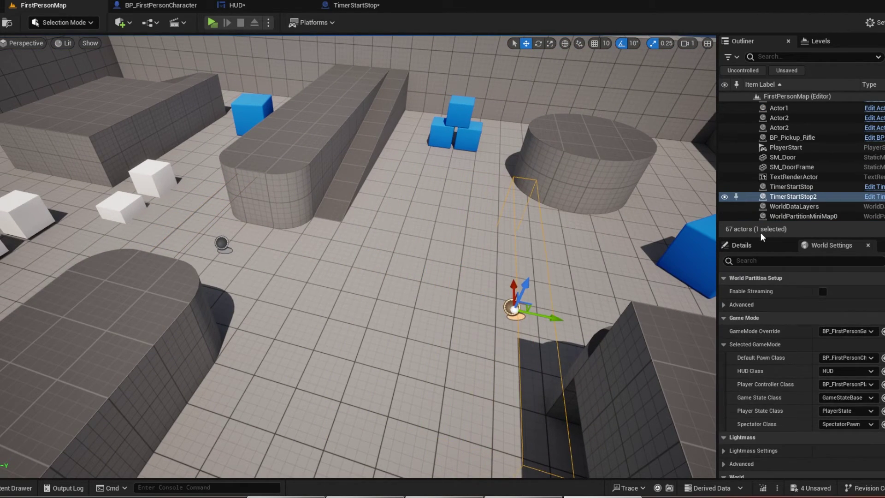
{"action": "left_click", "coordinate": [744, 246]}
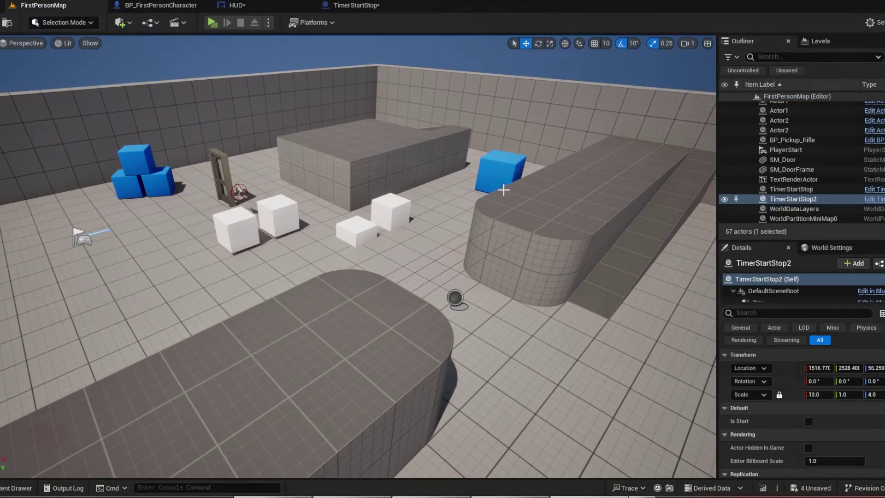
Make the character's Set Timer by Event loop, then play the FirstPersonMap level
{"action": "left_click", "coordinate": [166, 9]}
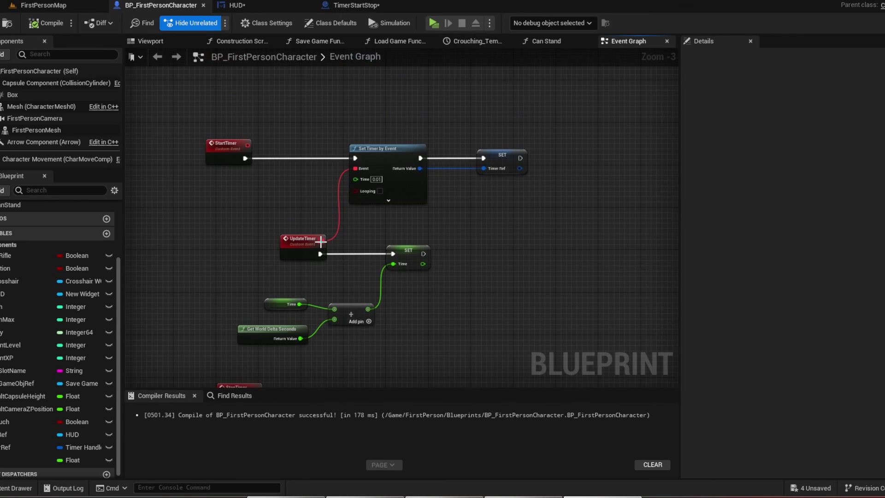
{"action": "left_click", "coordinate": [383, 190]}
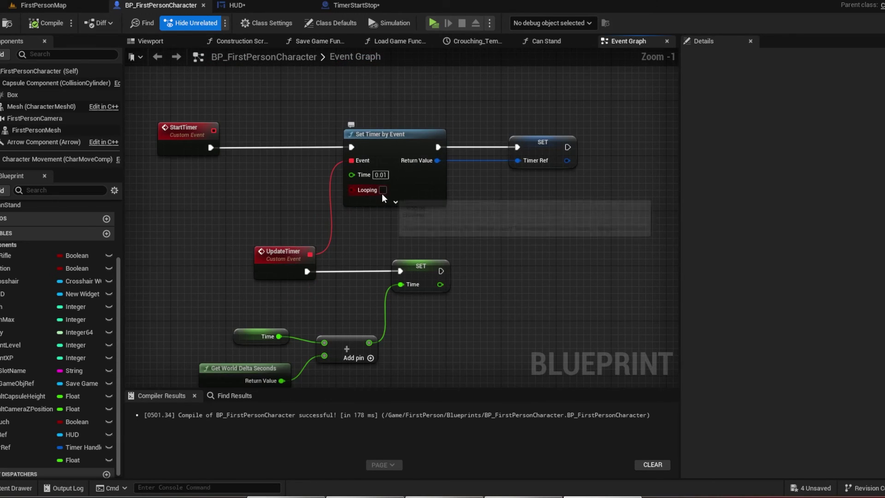
{"action": "left_click", "coordinate": [48, 9]}
{"action": "key", "text": "alt+p"}
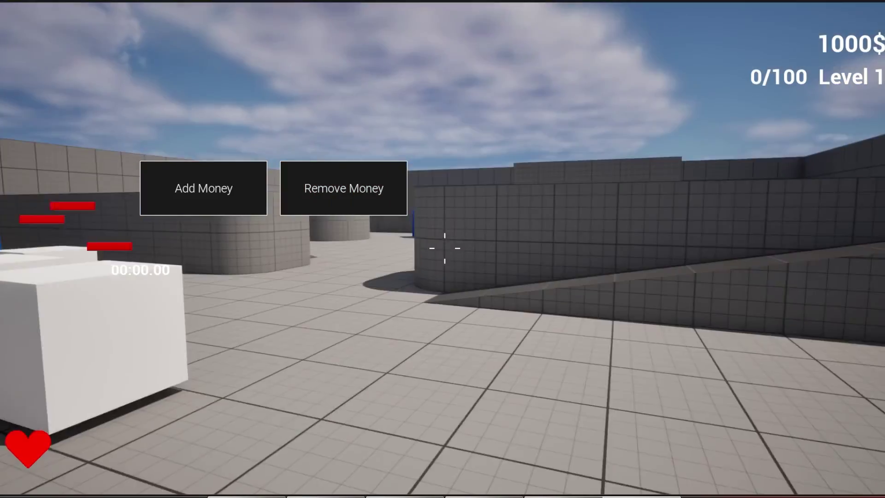
Walk forward through the start trigger toward the blue cube so the HUD timer counts up from 00:00.00
{"action": "key", "text": "w"}
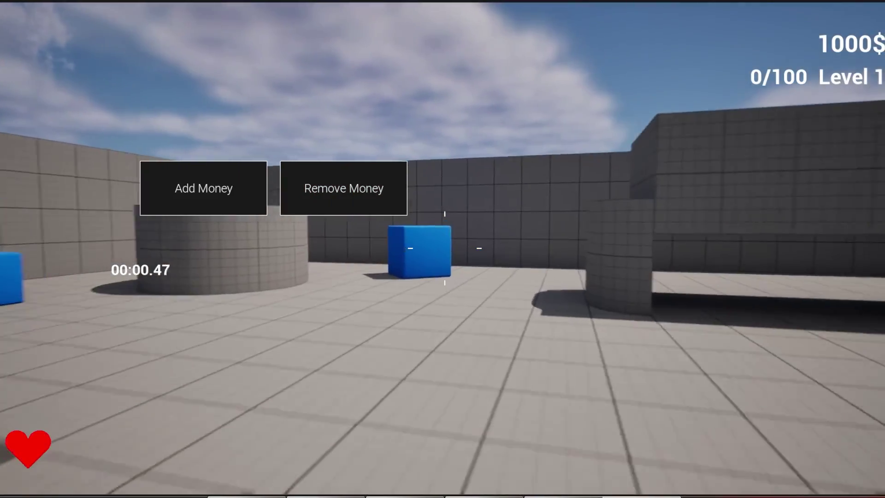
{"action": "key", "text": "w"}
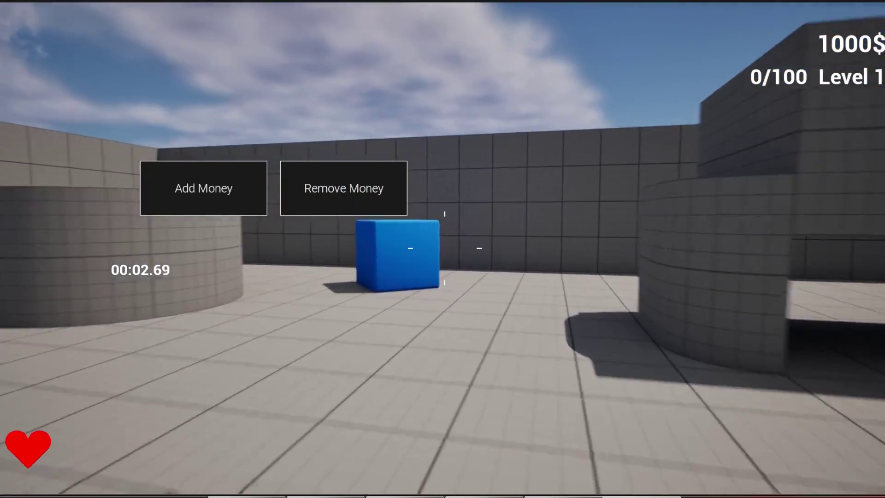